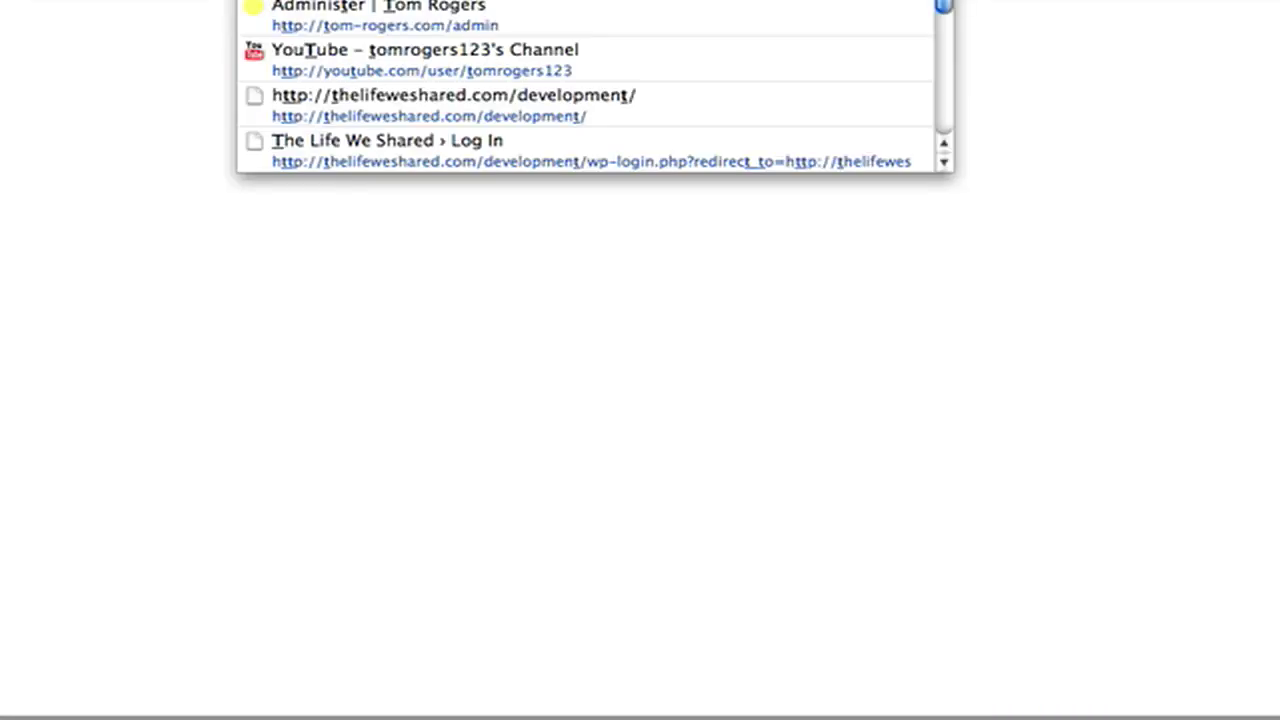
Step: Log in to the WordPress admin with the blog's username and password
text(pl)
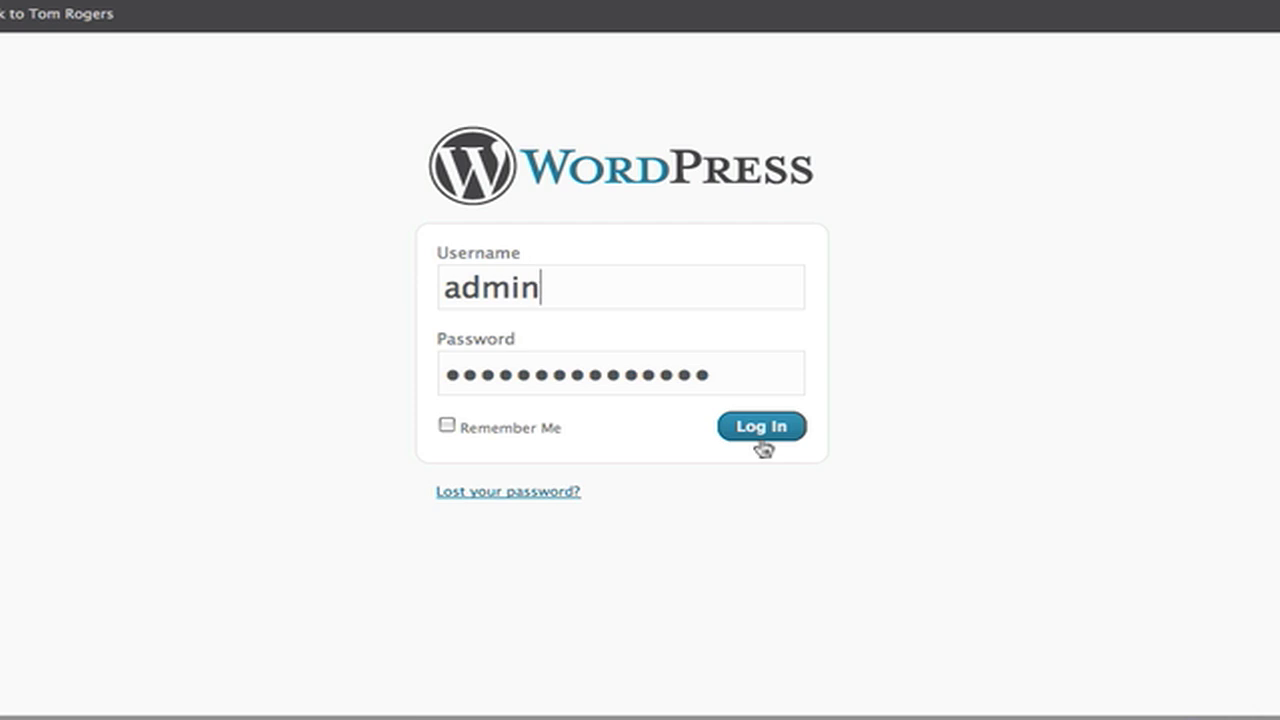
click(762, 446)
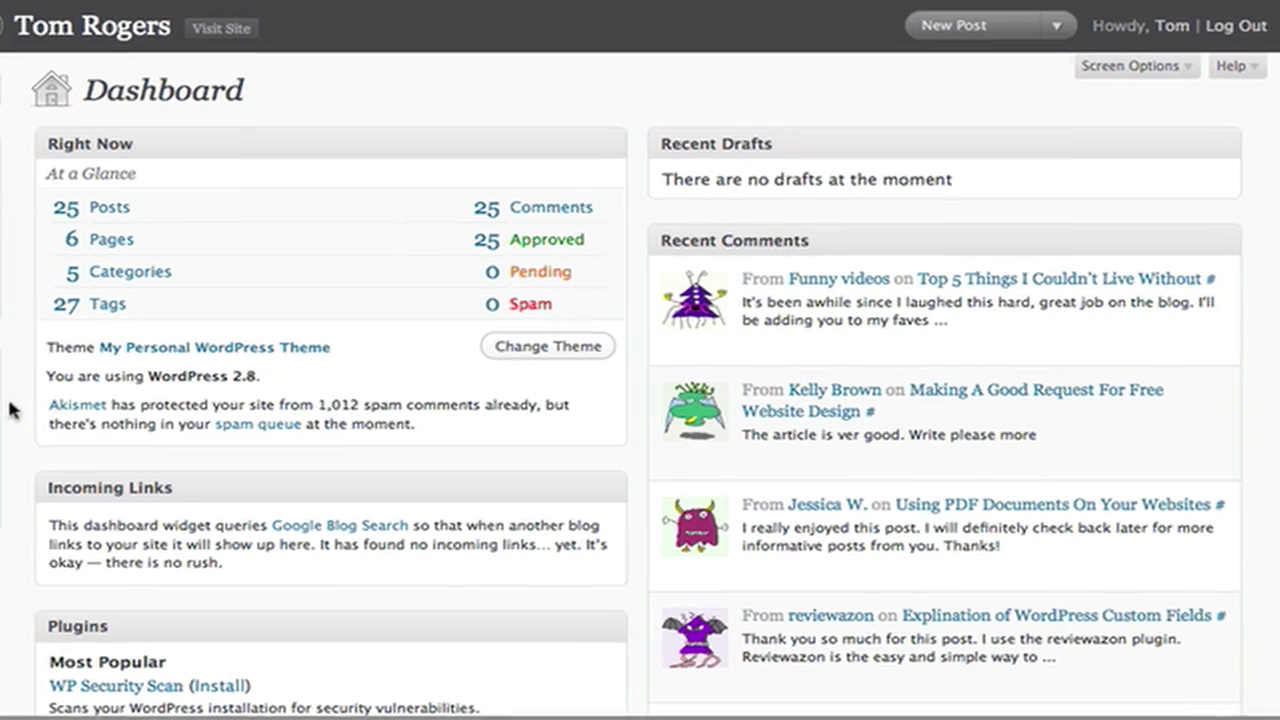
Step: Go to Tools > Export in the WordPress admin sidebar
mouse_move(0, 405)
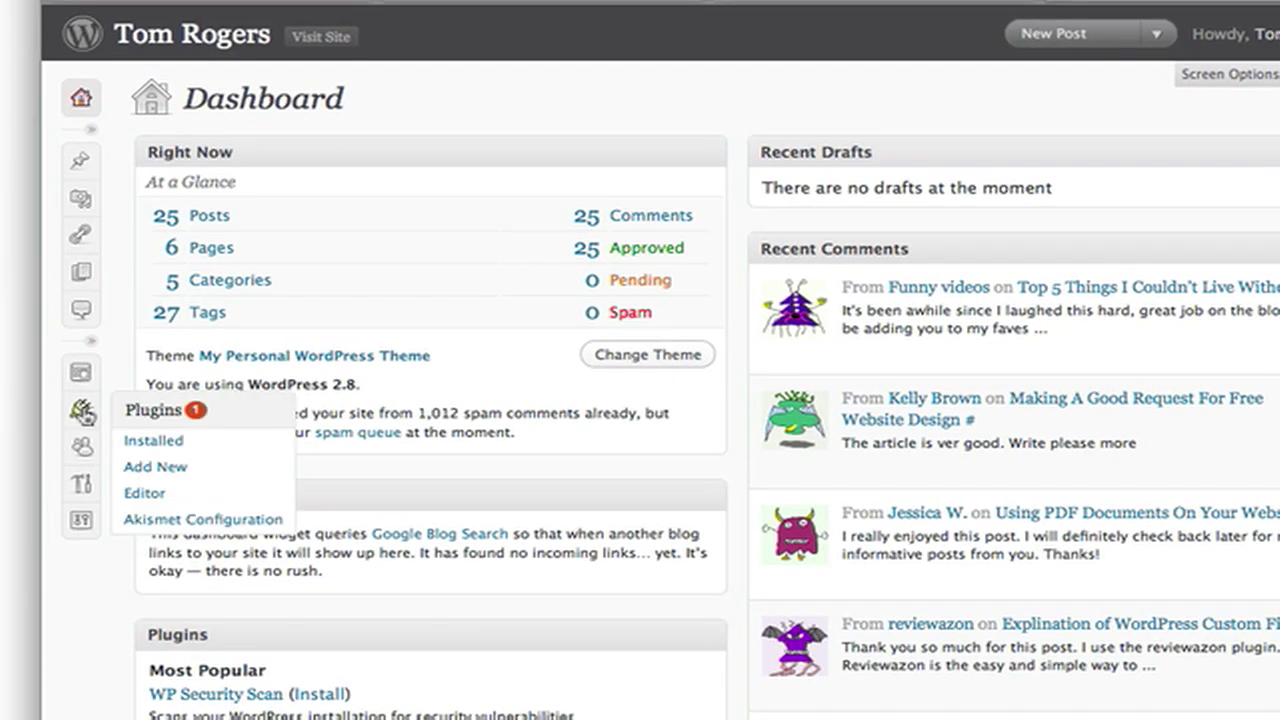
mouse_move(81, 483)
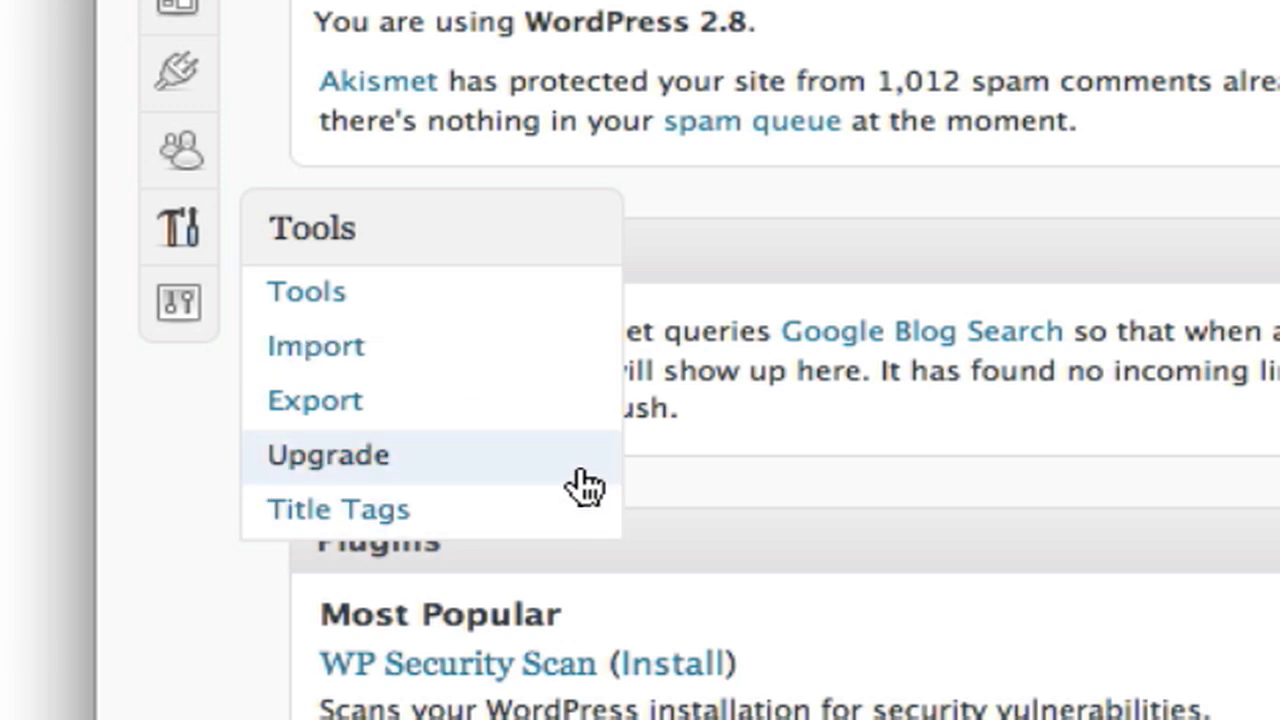
click(580, 413)
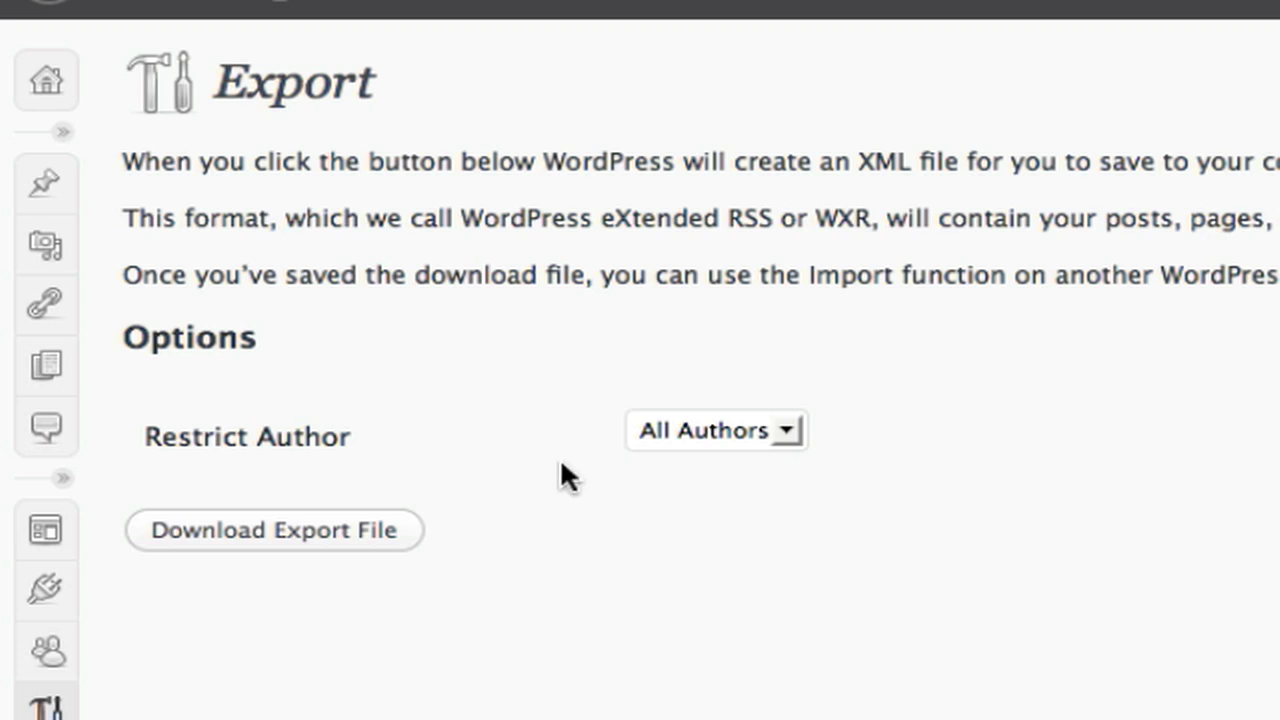
Step: Restrict the export to the blog's single author and save wordpress.2009-06-14.xml to disk
click(722, 432)
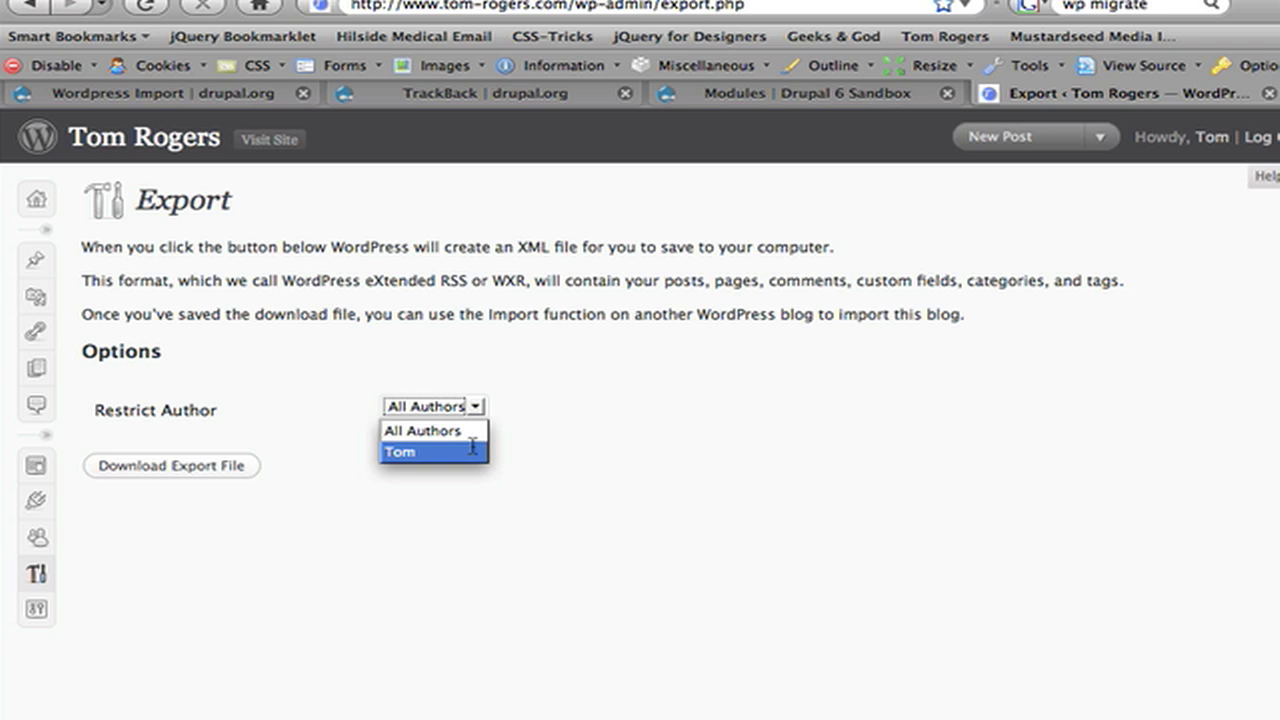
click(472, 450)
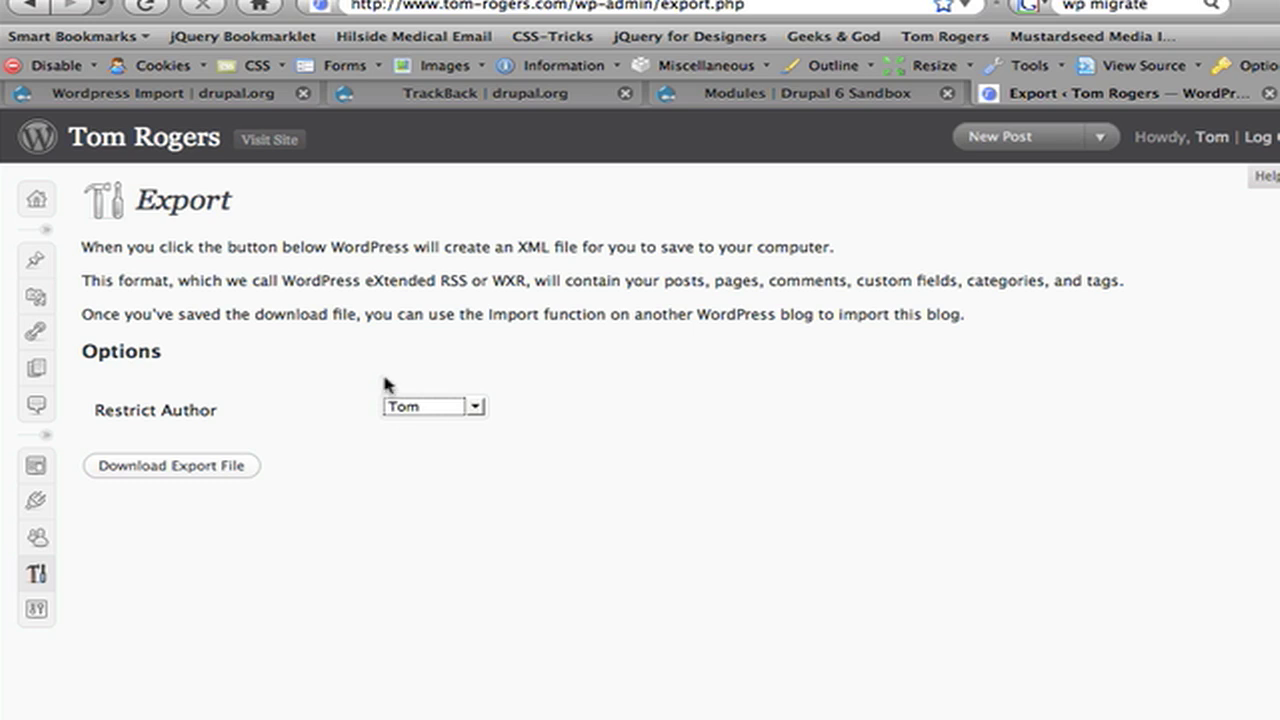
click(222, 472)
click(192, 462)
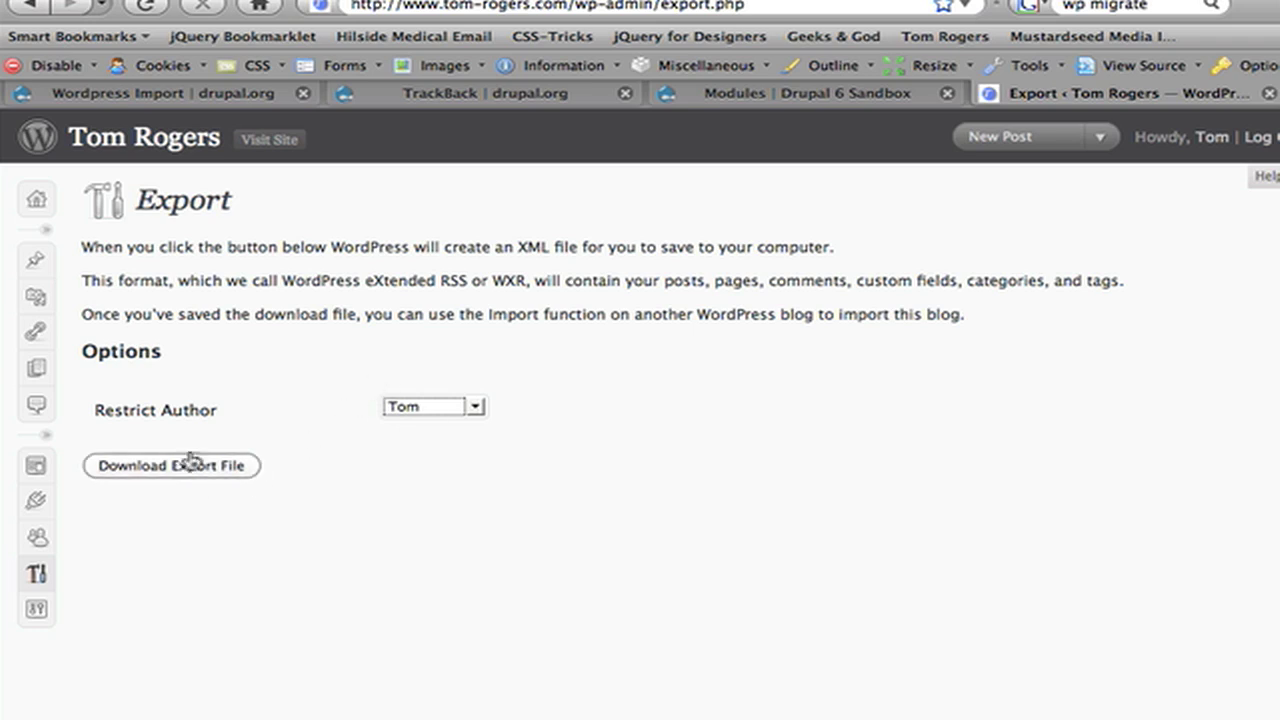
click(470, 412)
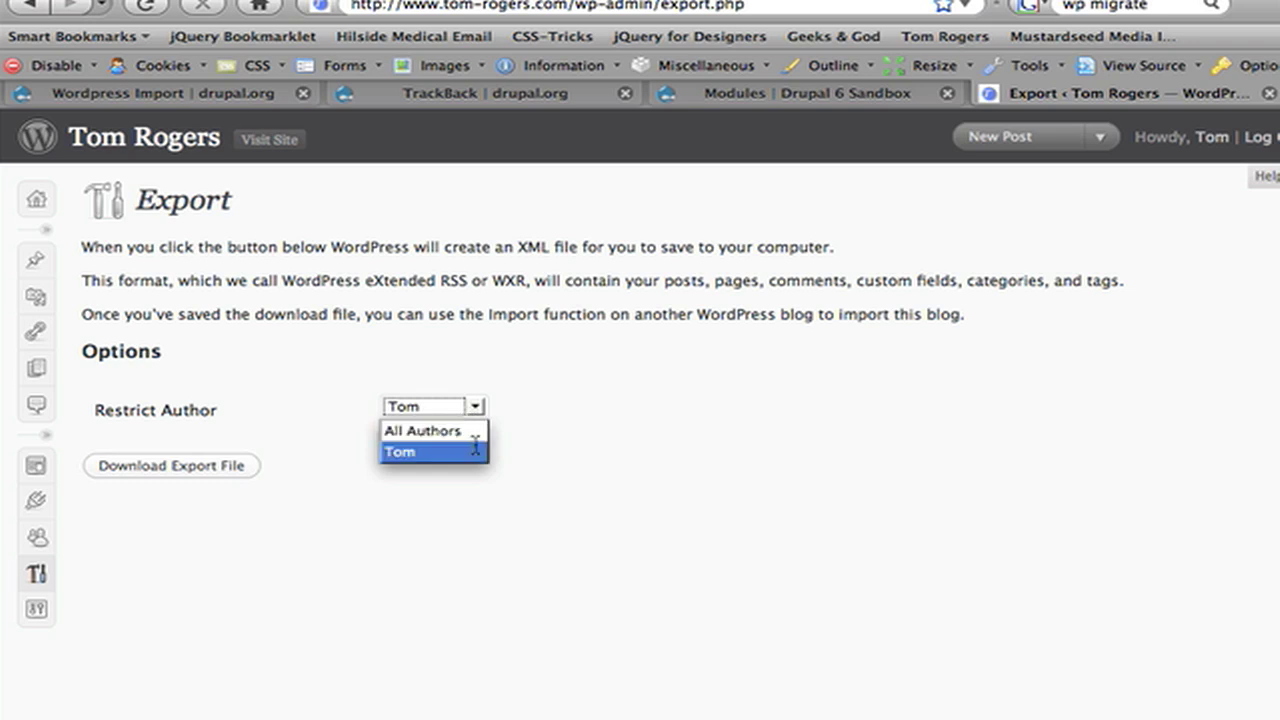
click(475, 449)
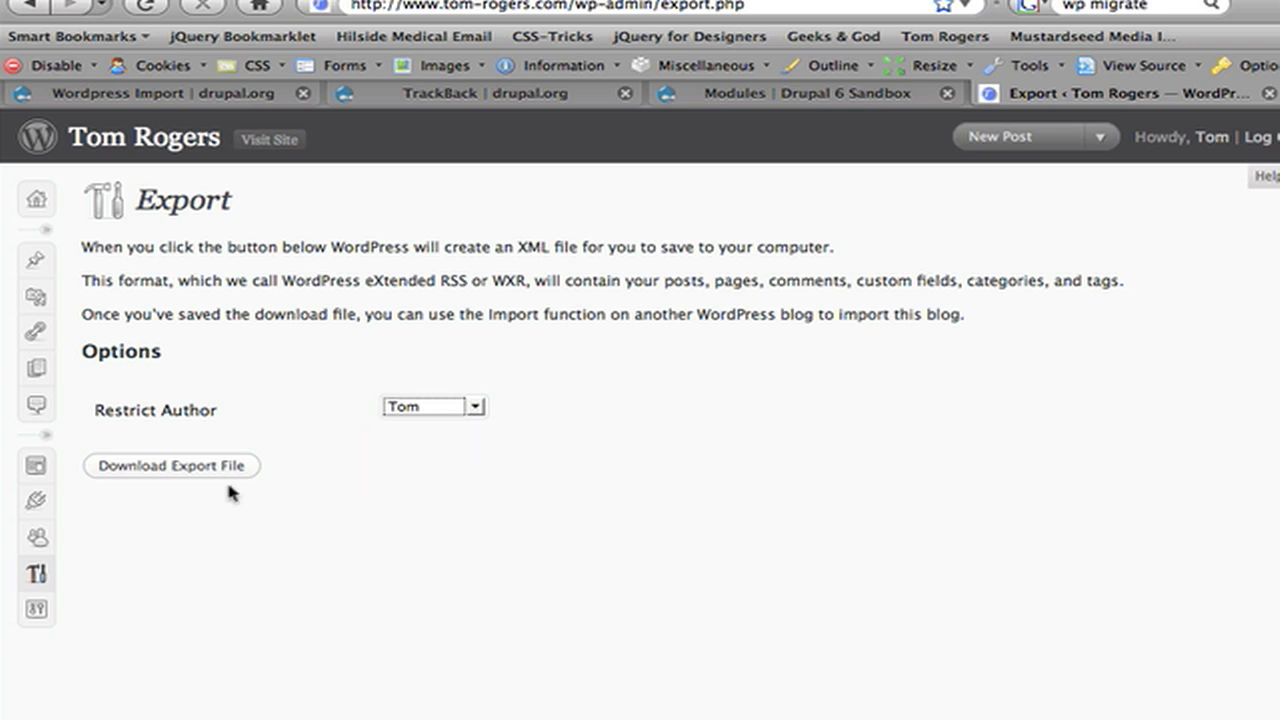
click(178, 472)
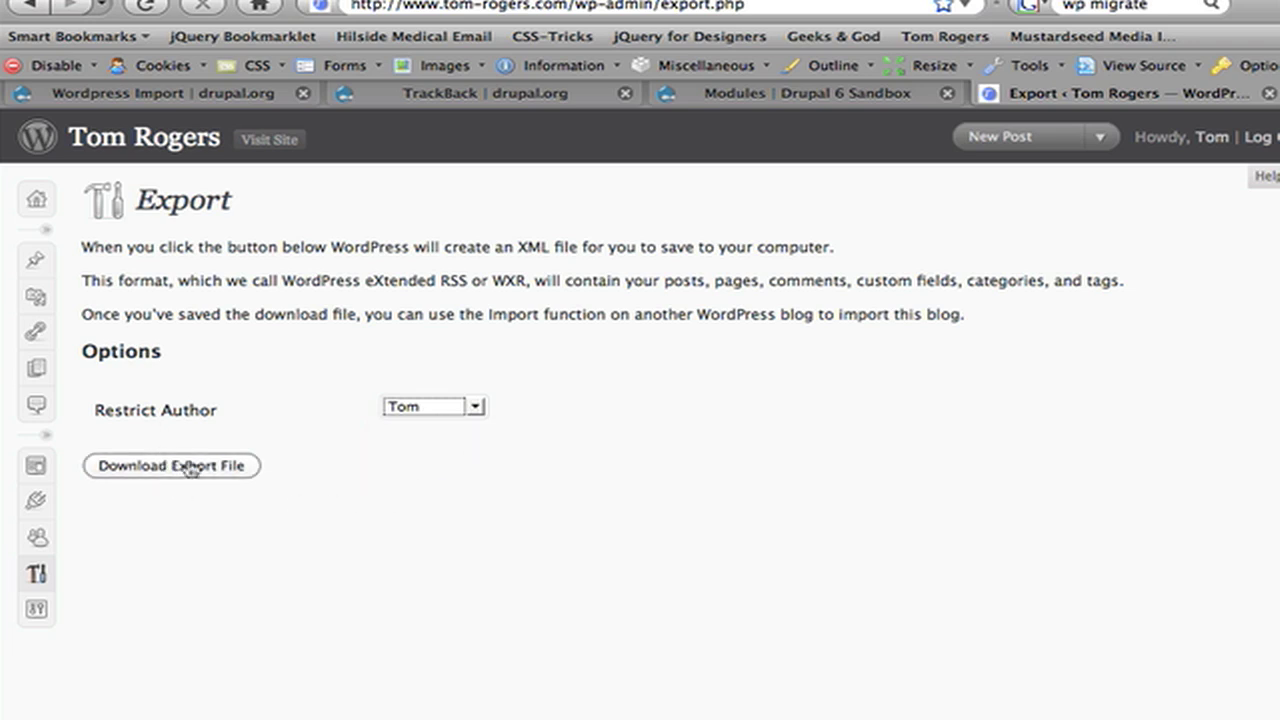
click(190, 469)
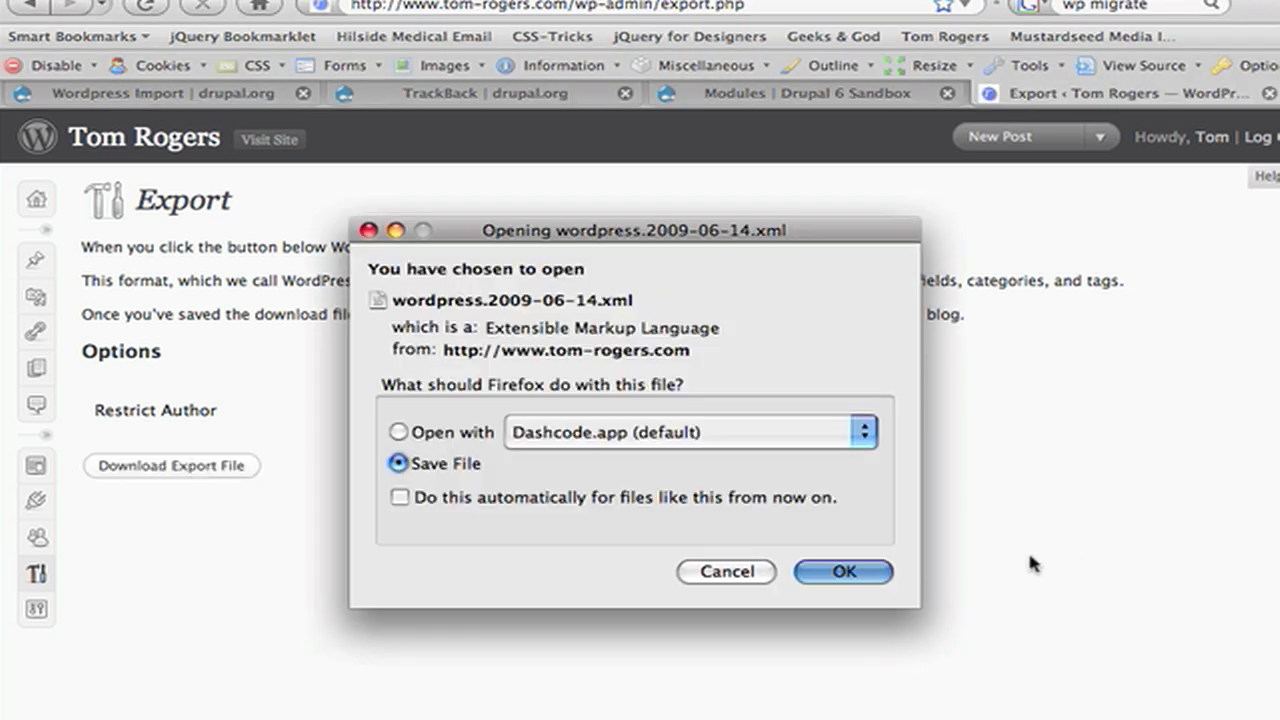
click(876, 574)
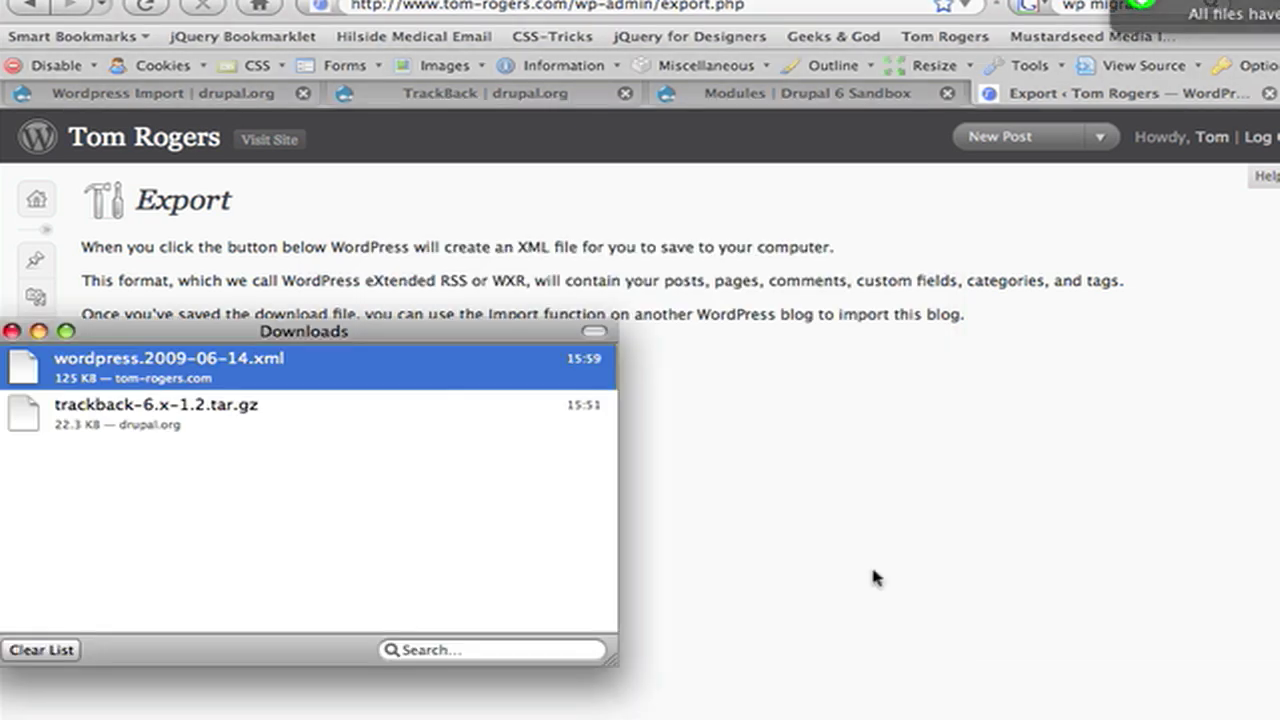
click(38, 331)
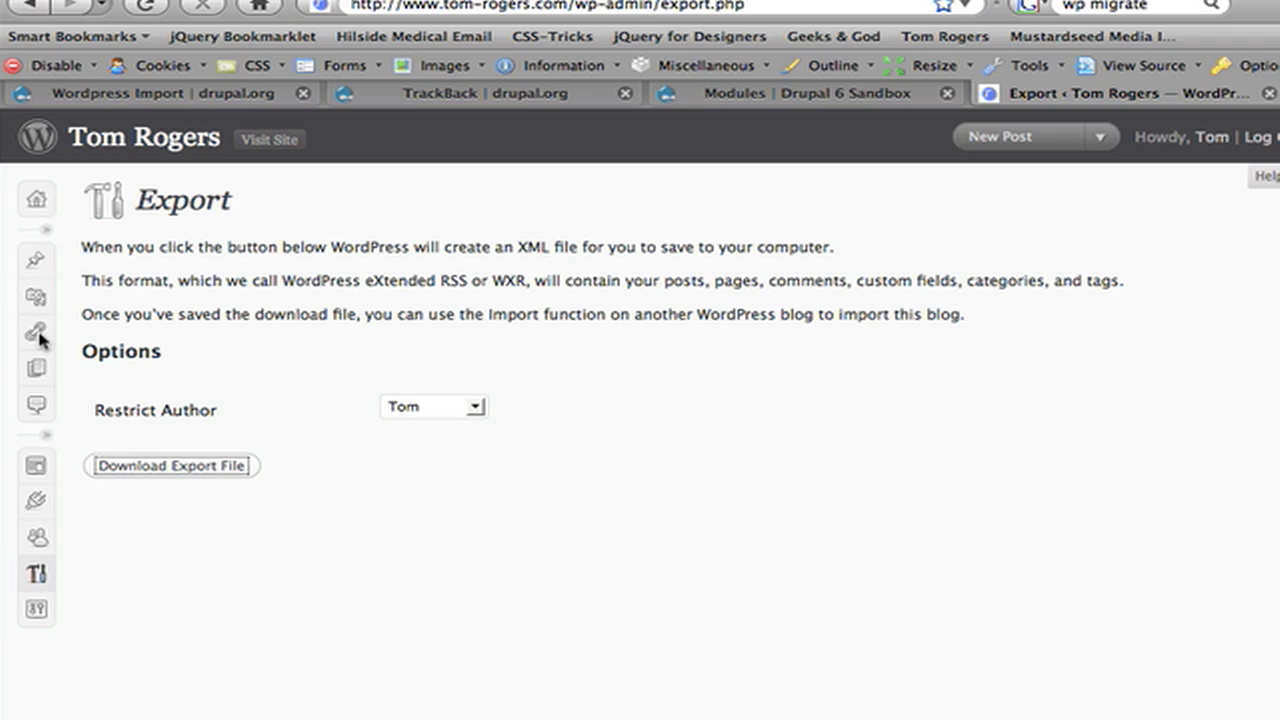
Step: Close the WordPress export tab and switch to the Drupal 6 Sandbox Modules page
click(492, 93)
scroll(430, 402, up, 10)
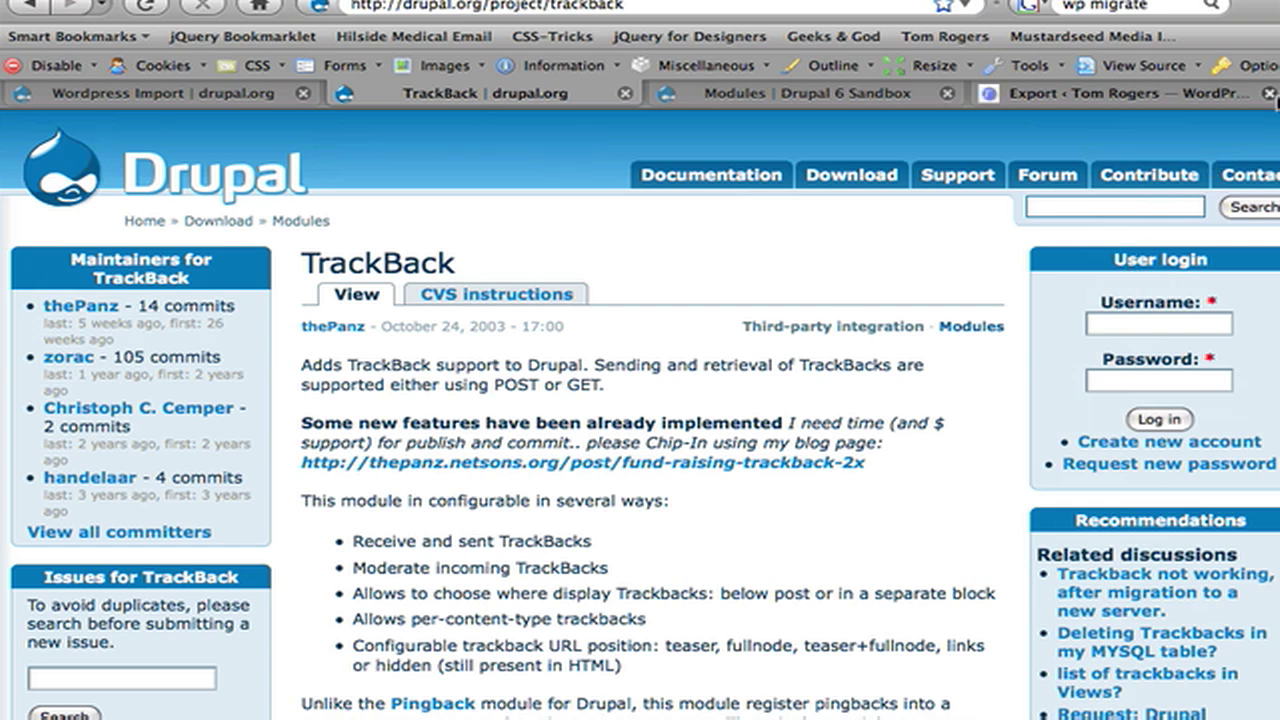
click(1272, 94)
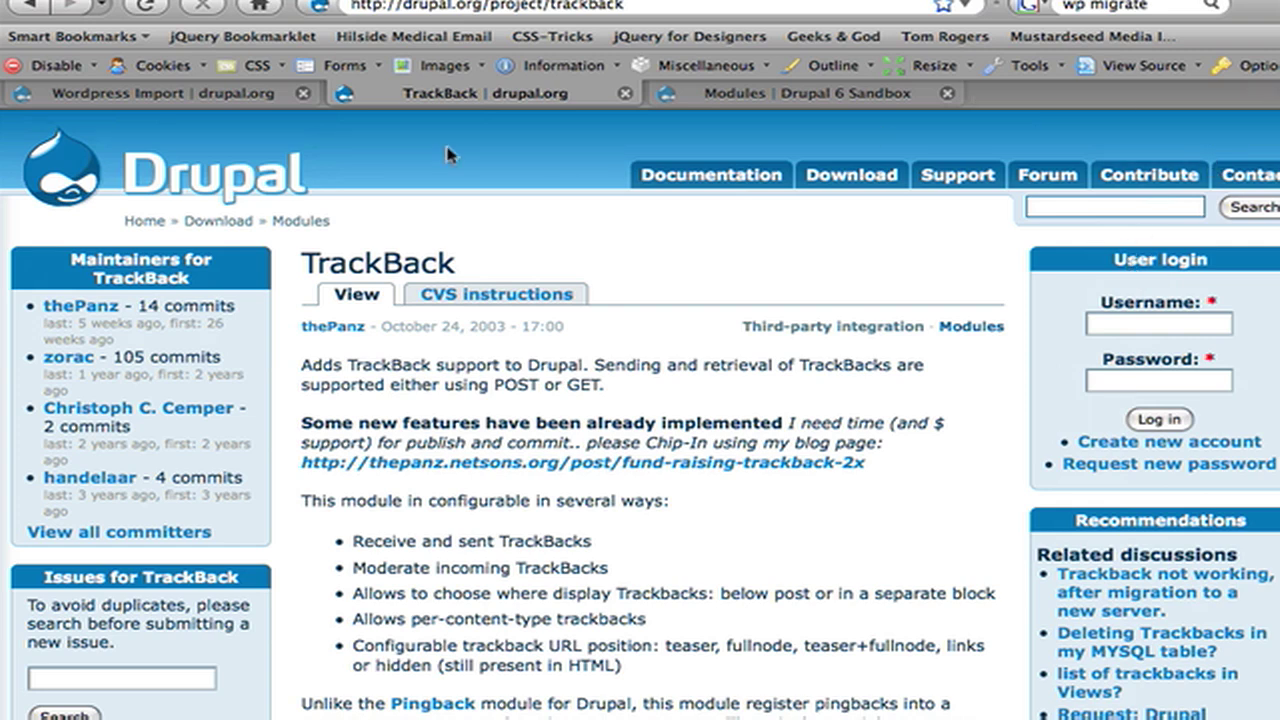
click(718, 93)
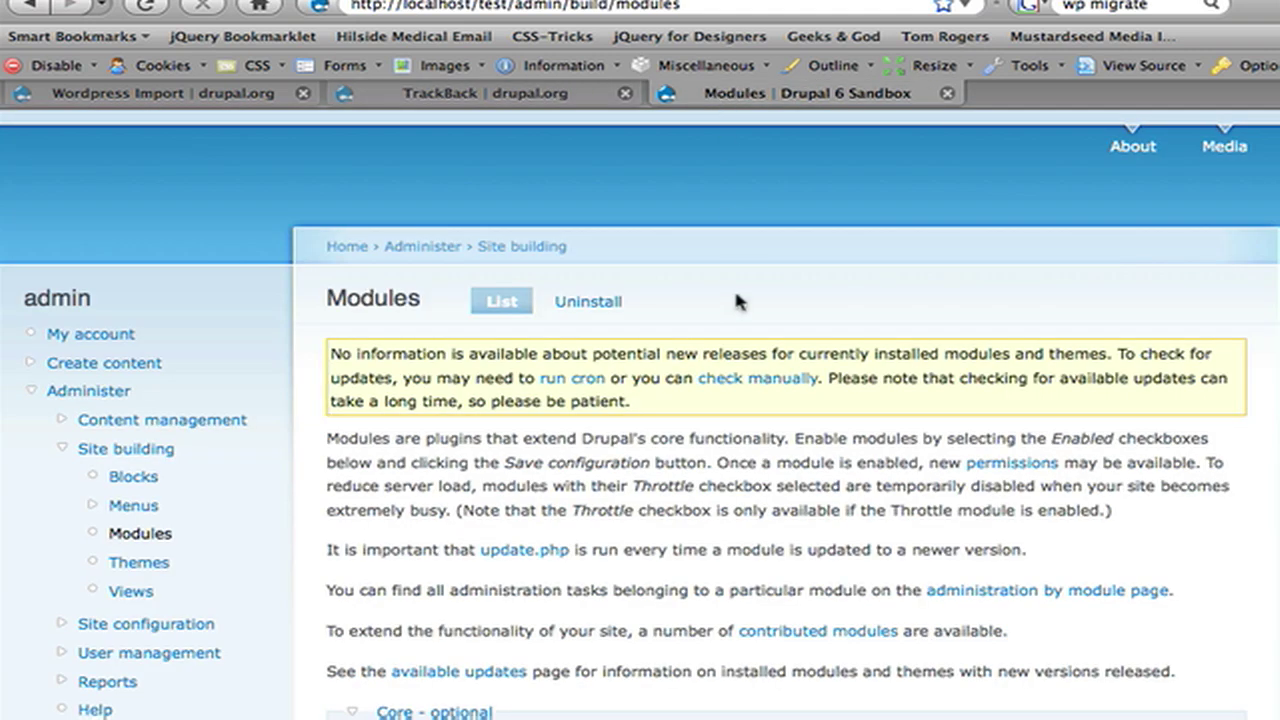
Step: Tick Wordpress import in the Importing section and save the module configuration
scroll(735, 295, down, 15)
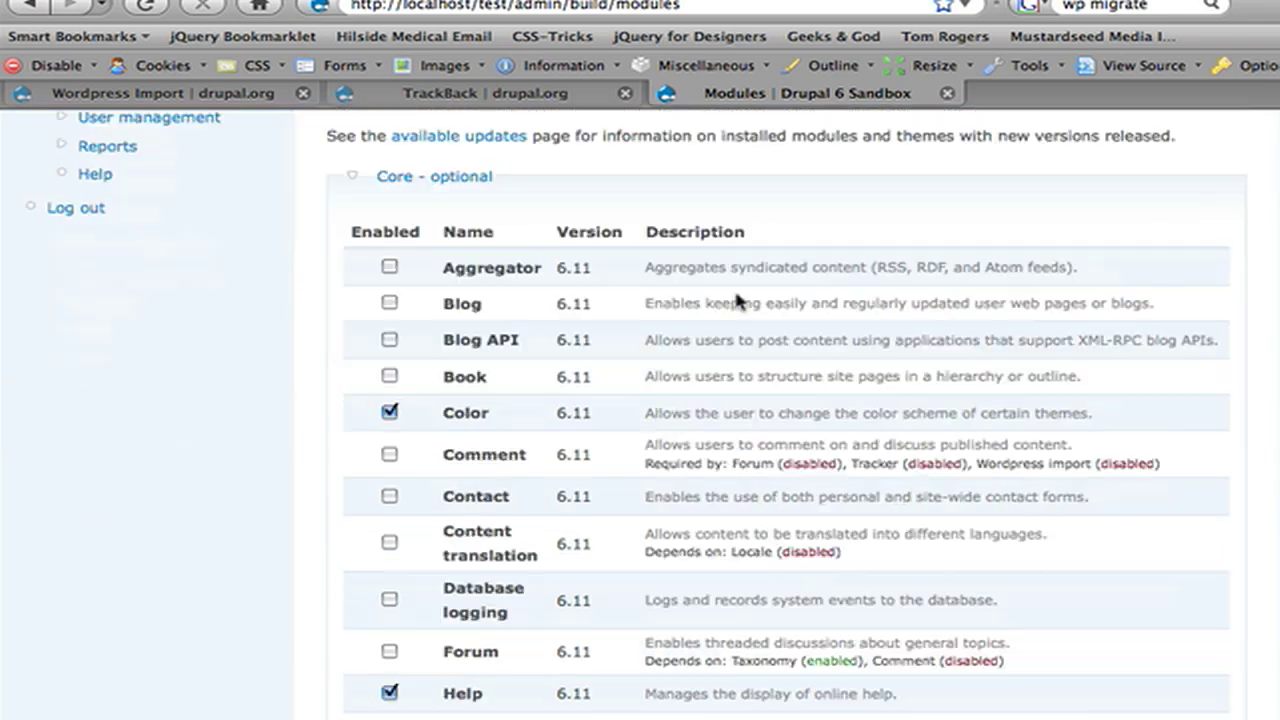
scroll(737, 295, down, 4)
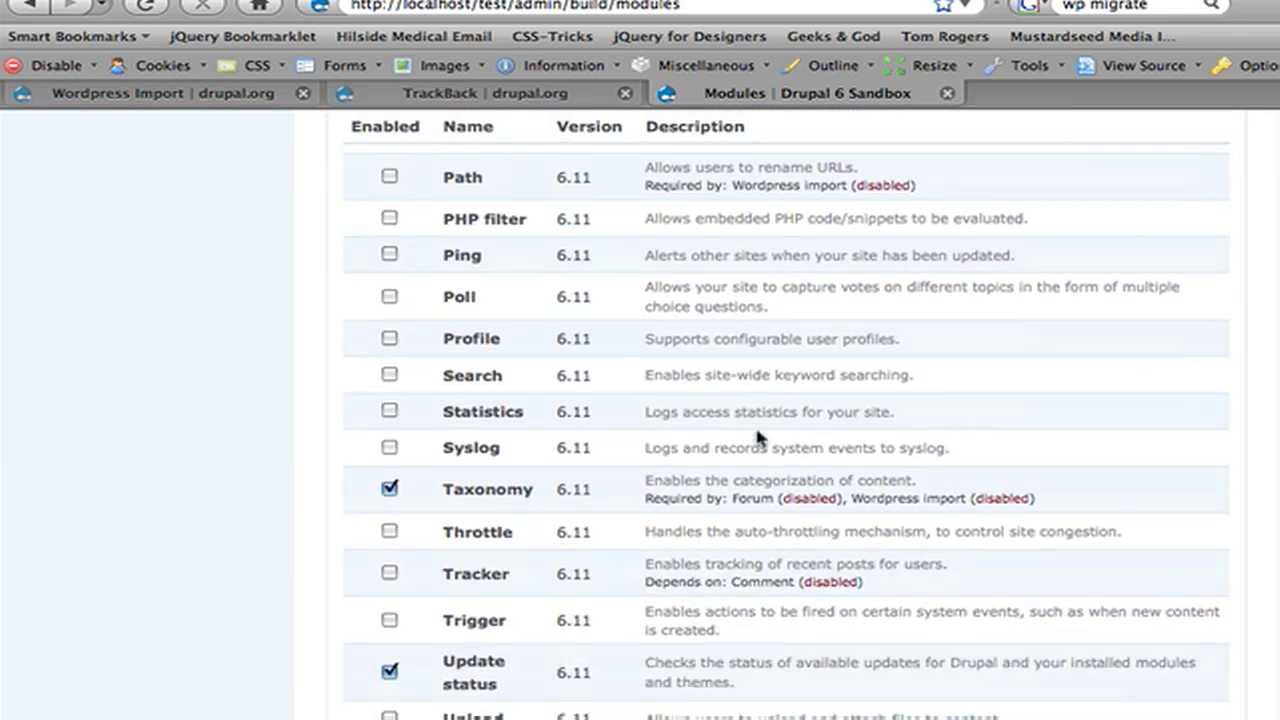
scroll(757, 437, down, 15)
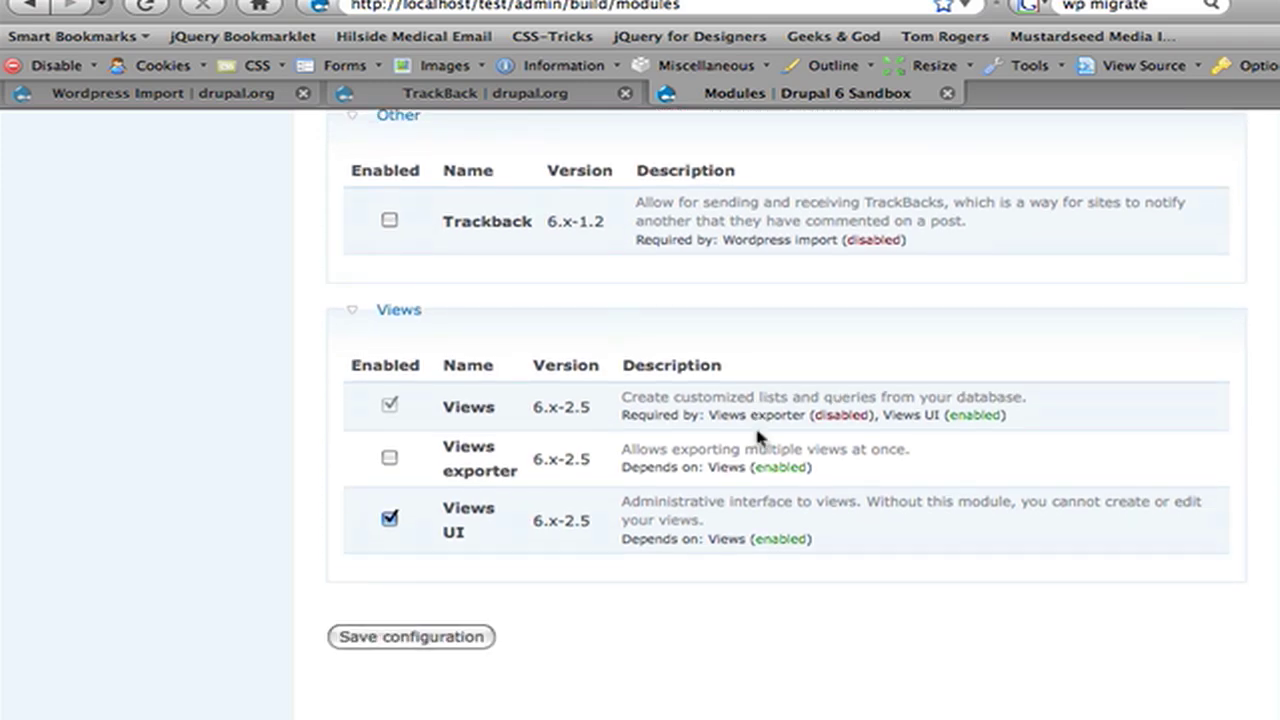
scroll(847, 542, up, 4)
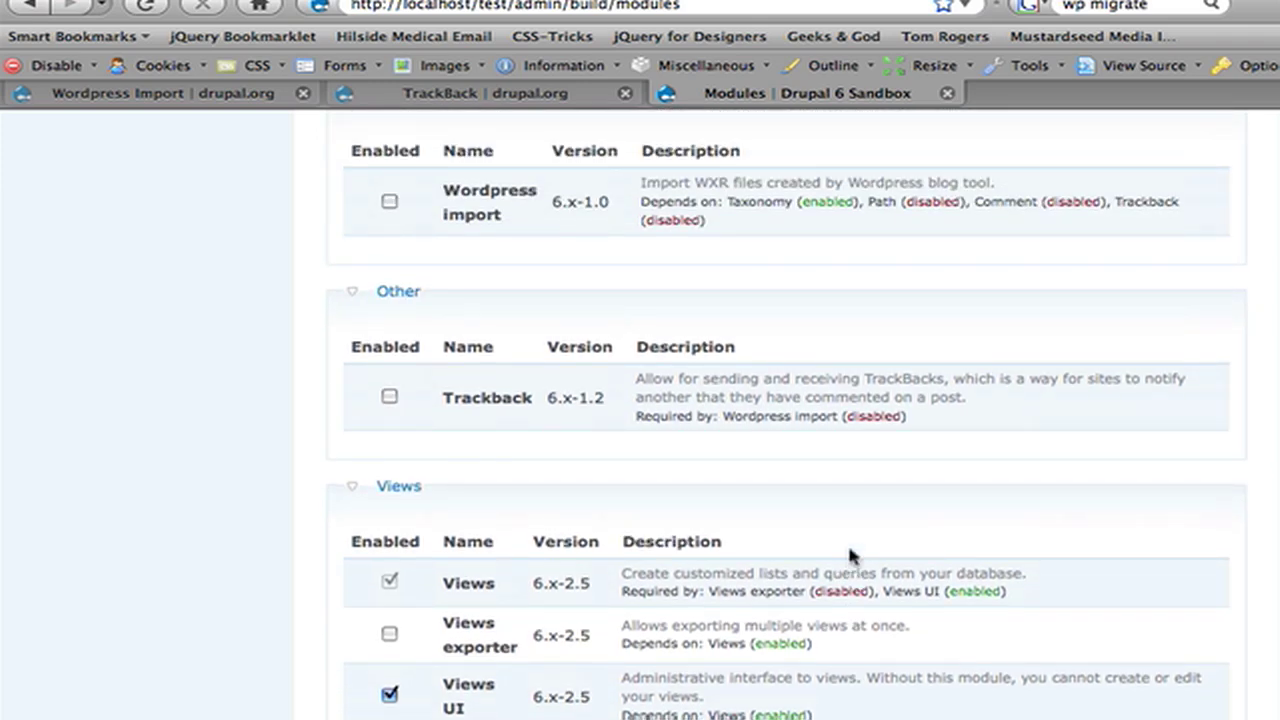
scroll(847, 542, up, 10)
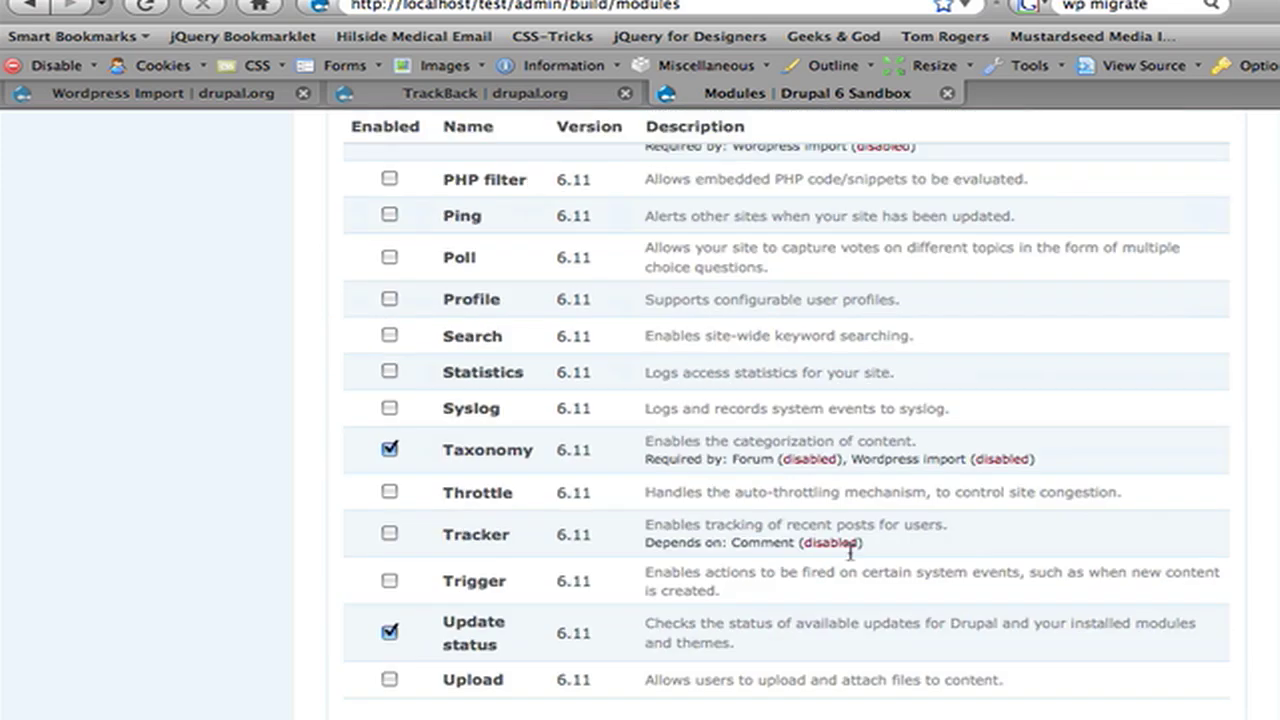
scroll(847, 542, down, 1)
scroll(845, 555, down, 7)
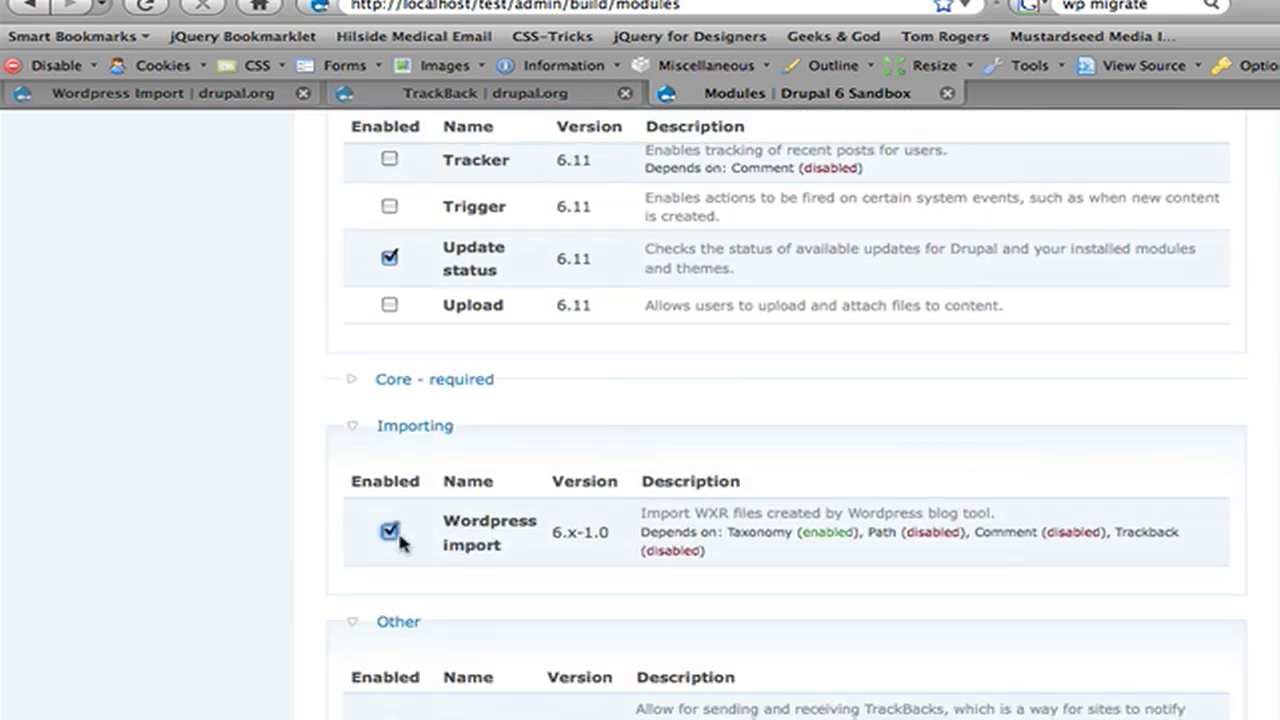
scroll(398, 537, down, 12)
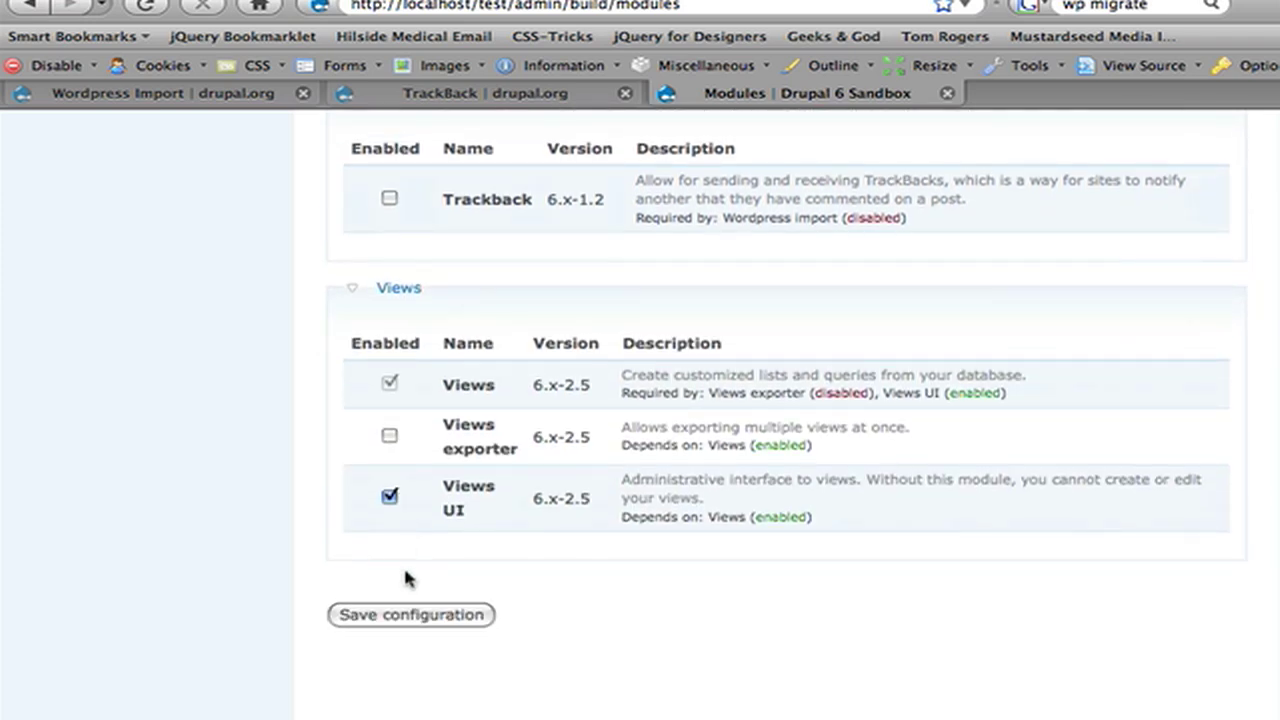
click(409, 615)
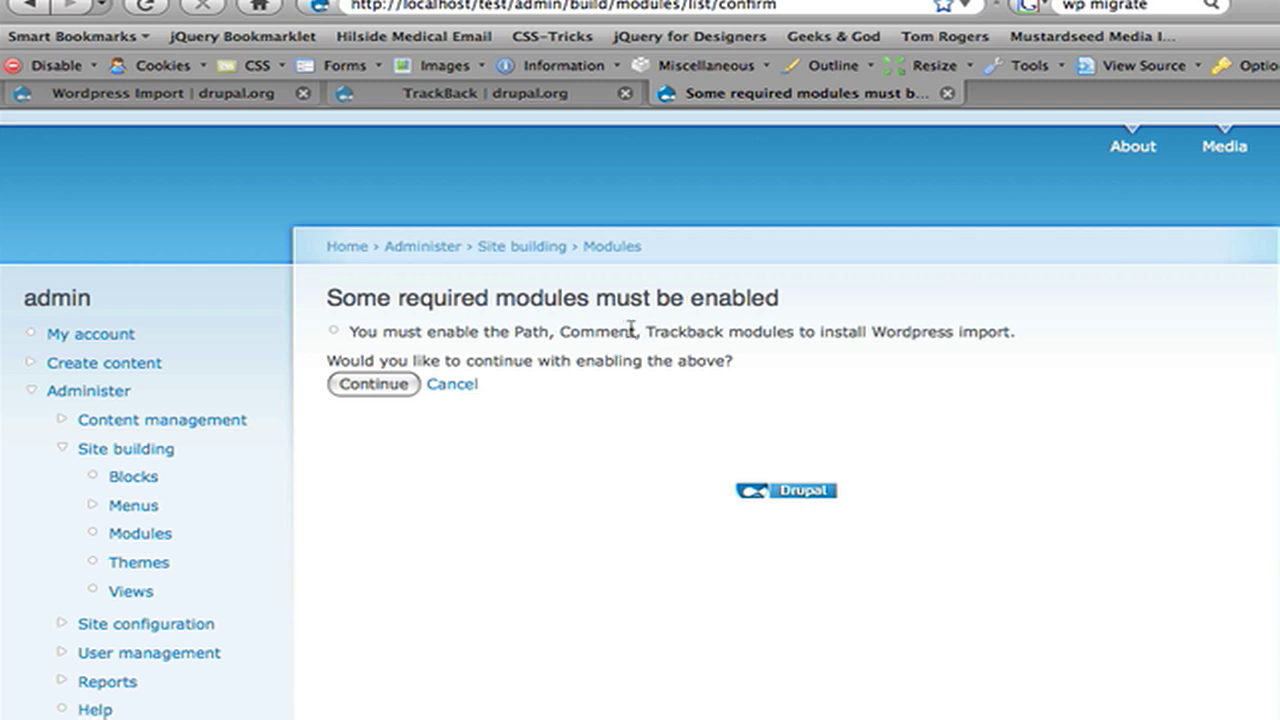
Step: Confirm enabling the required Path, Comment and Trackback modules for Wordpress import
double_click(631, 330)
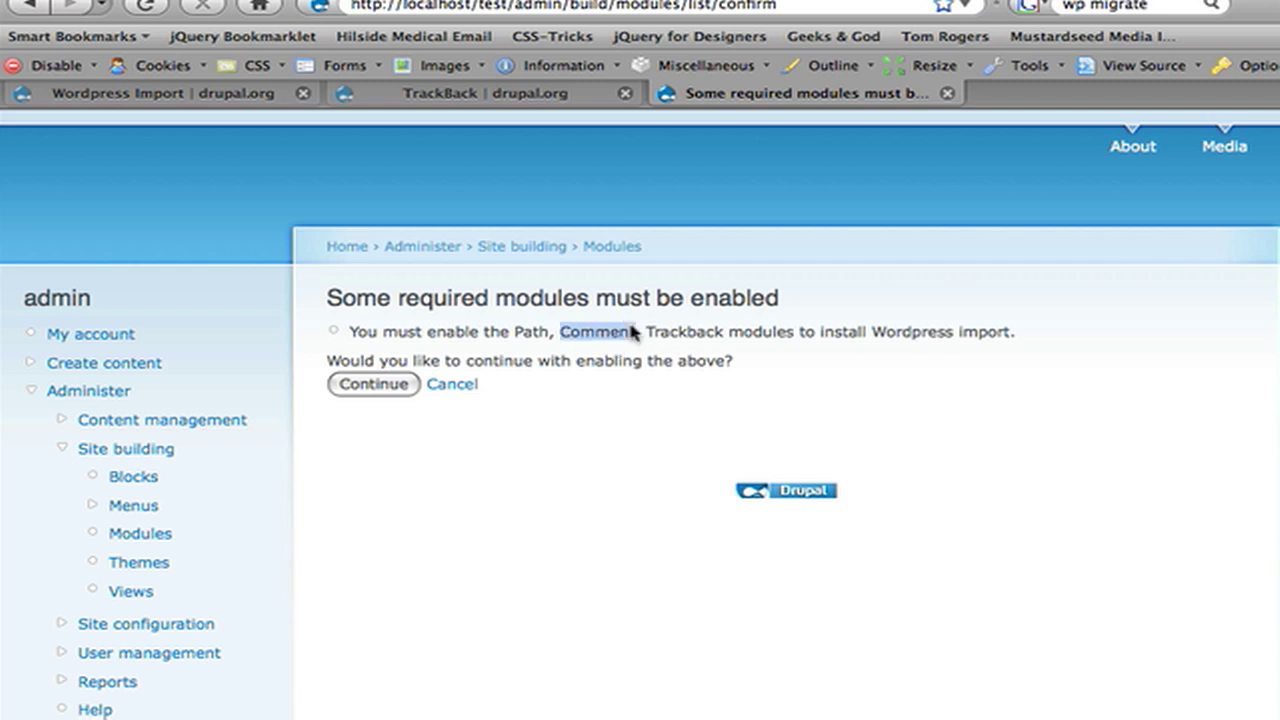
double_click(694, 340)
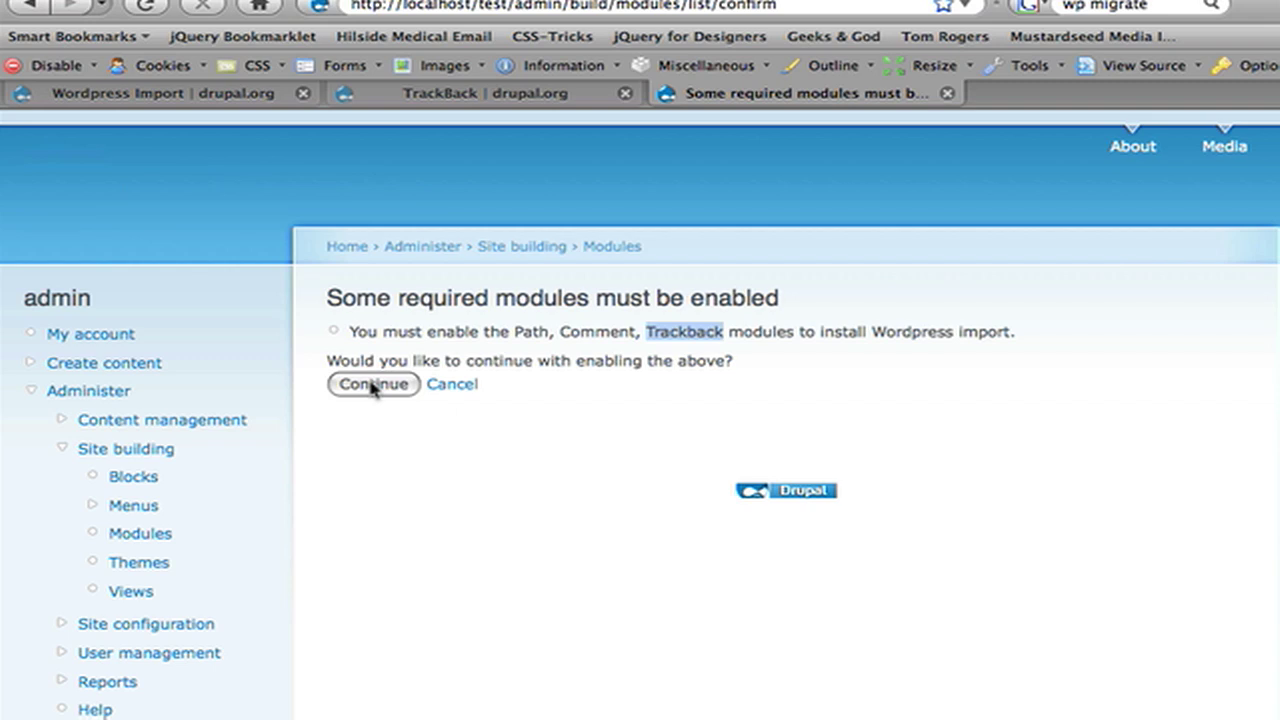
click(372, 386)
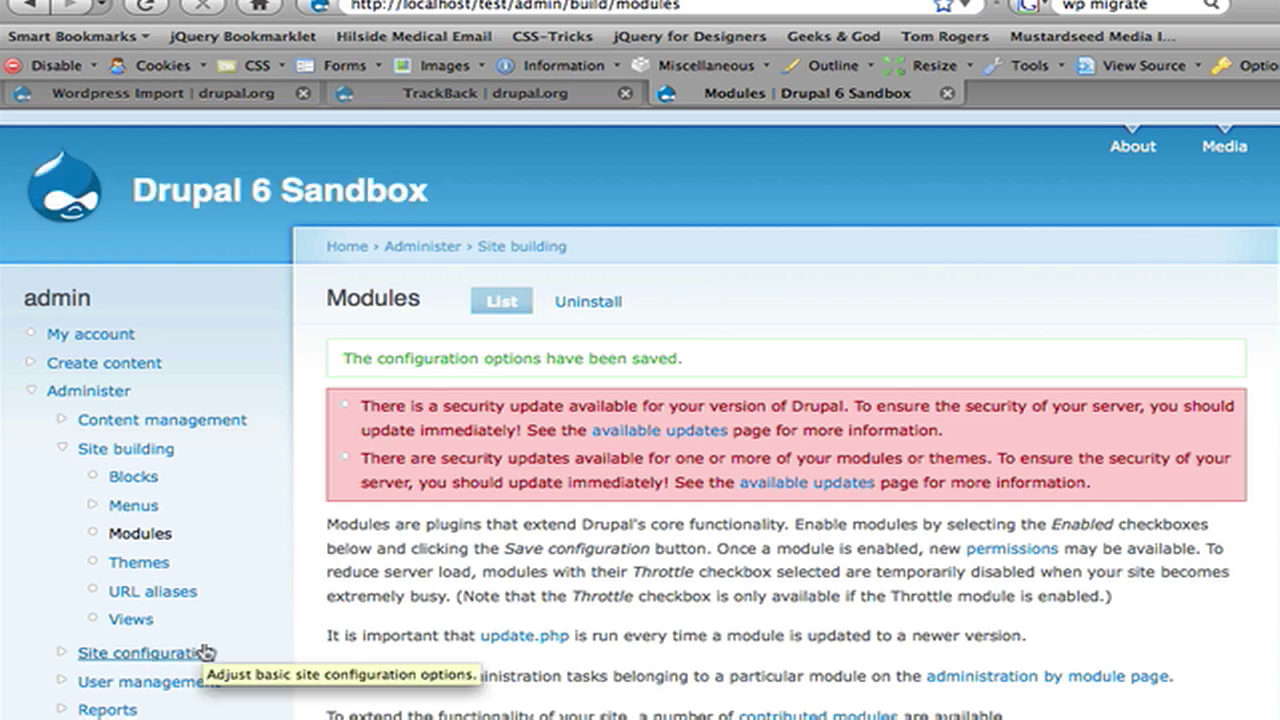
Step: Navigate to Site configuration > Content management and locate the Wordpress import link
click(205, 652)
scroll(205, 648, down, 2)
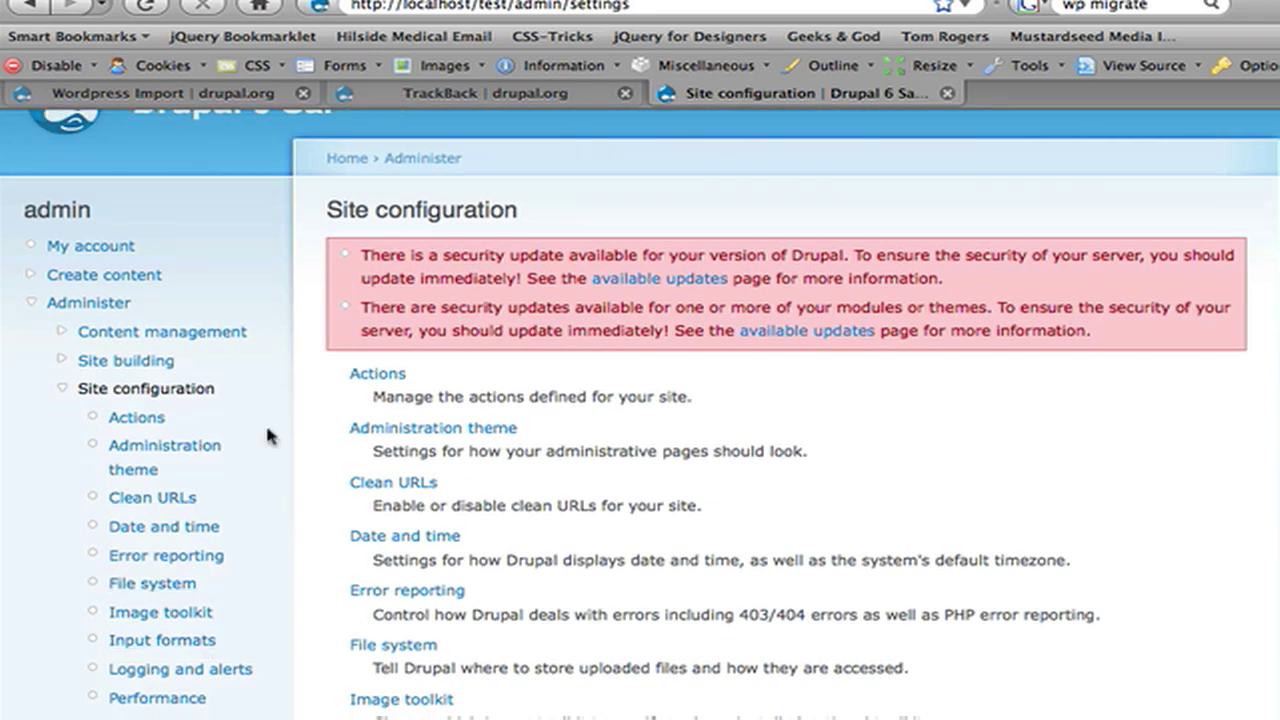
click(141, 336)
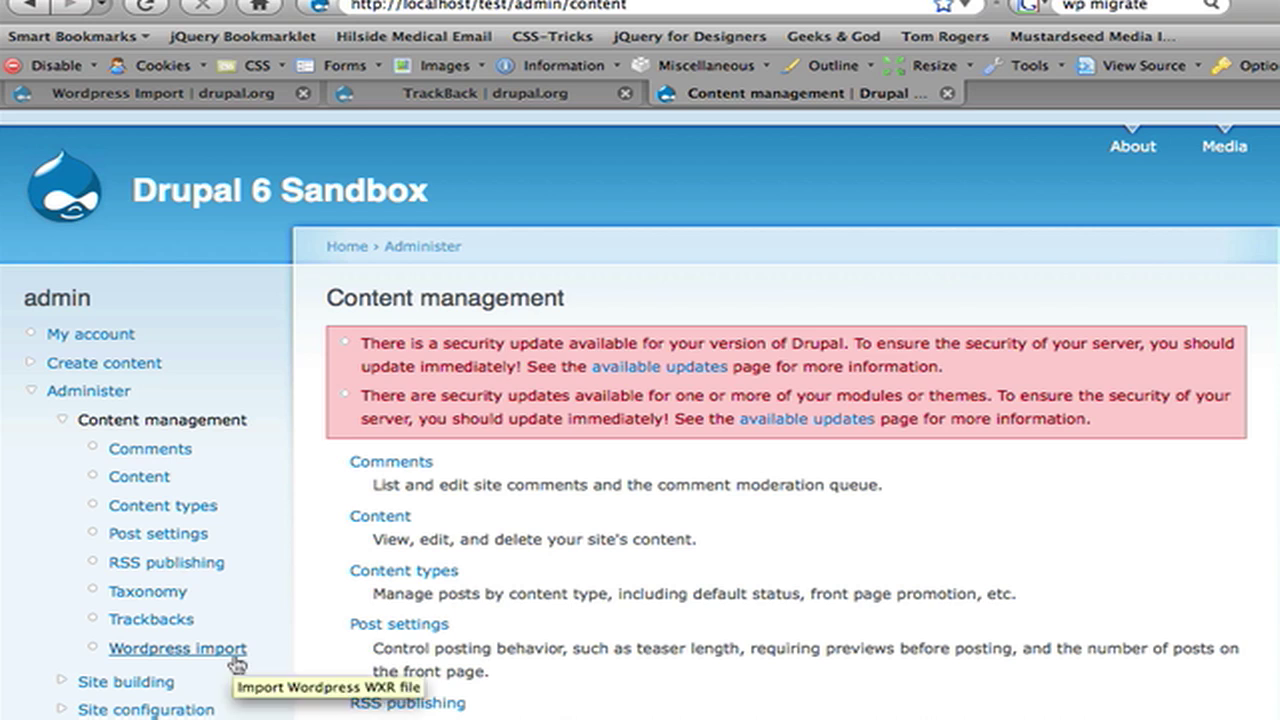
scroll(509, 694, down, 5)
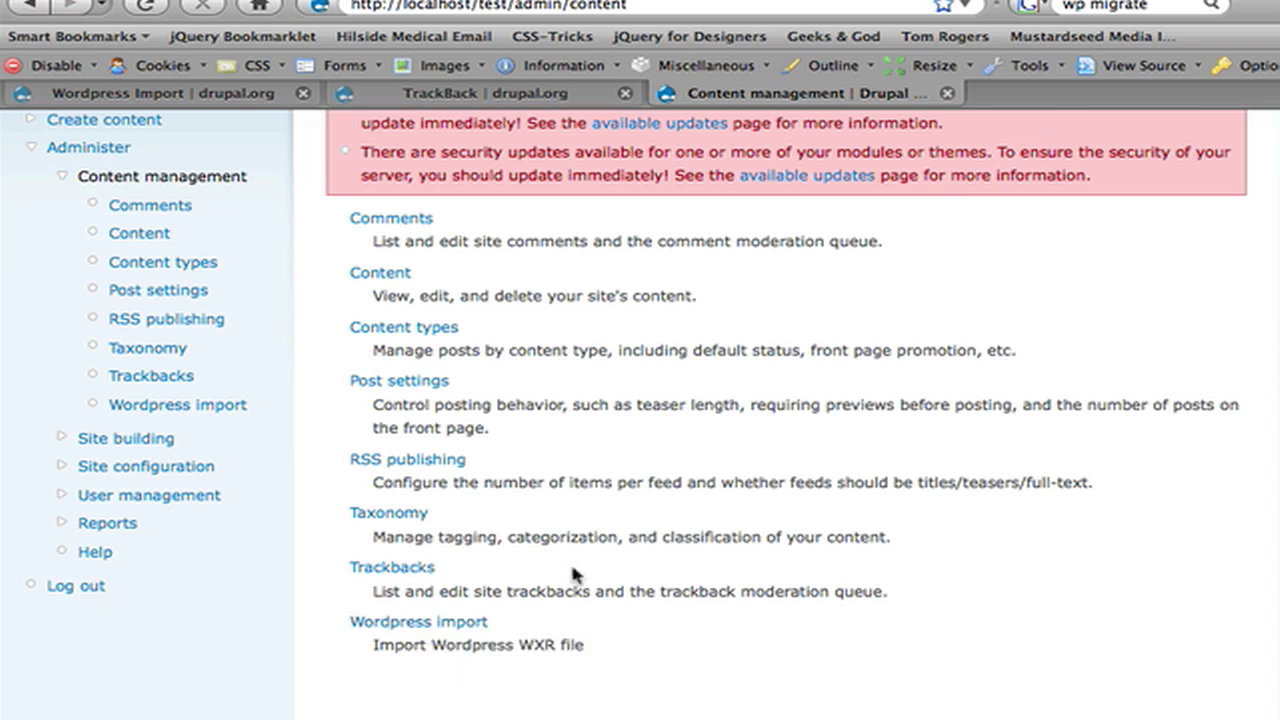
Step: Upload wordpress.2009-06-14.xml from the Desktop as the WXR file for Wordpress import
click(482, 624)
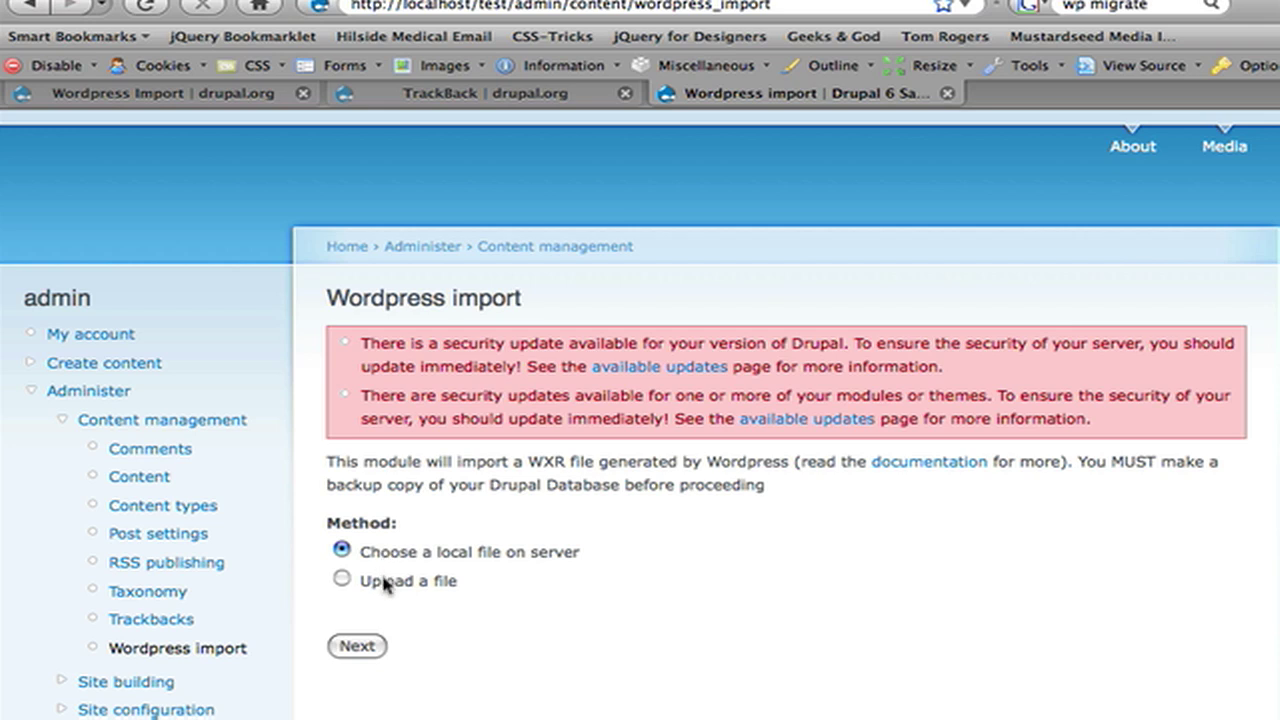
click(386, 583)
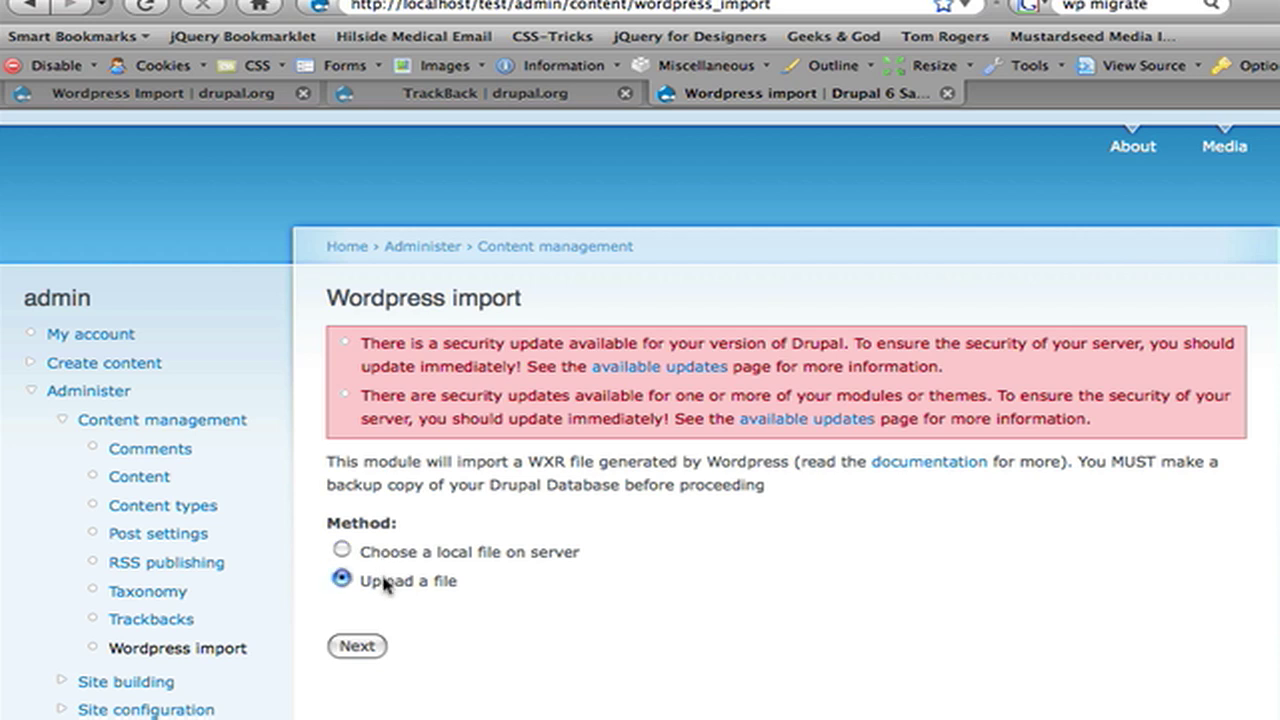
click(357, 650)
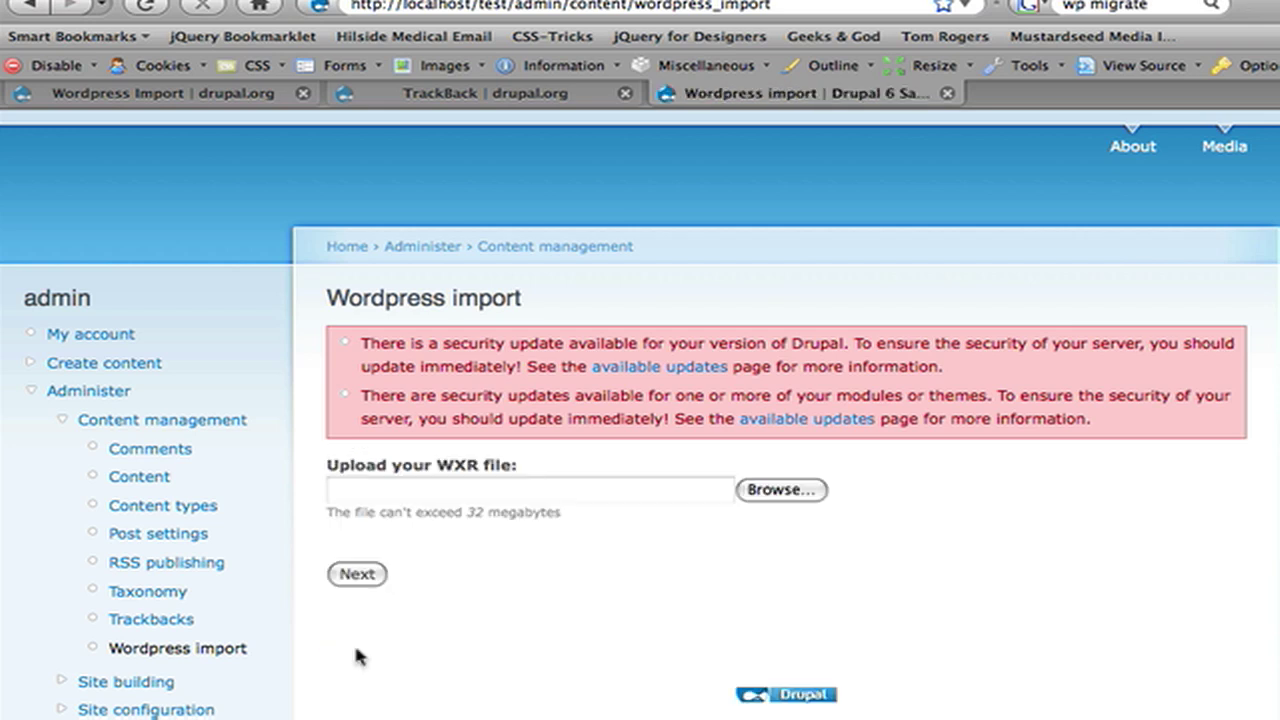
click(779, 488)
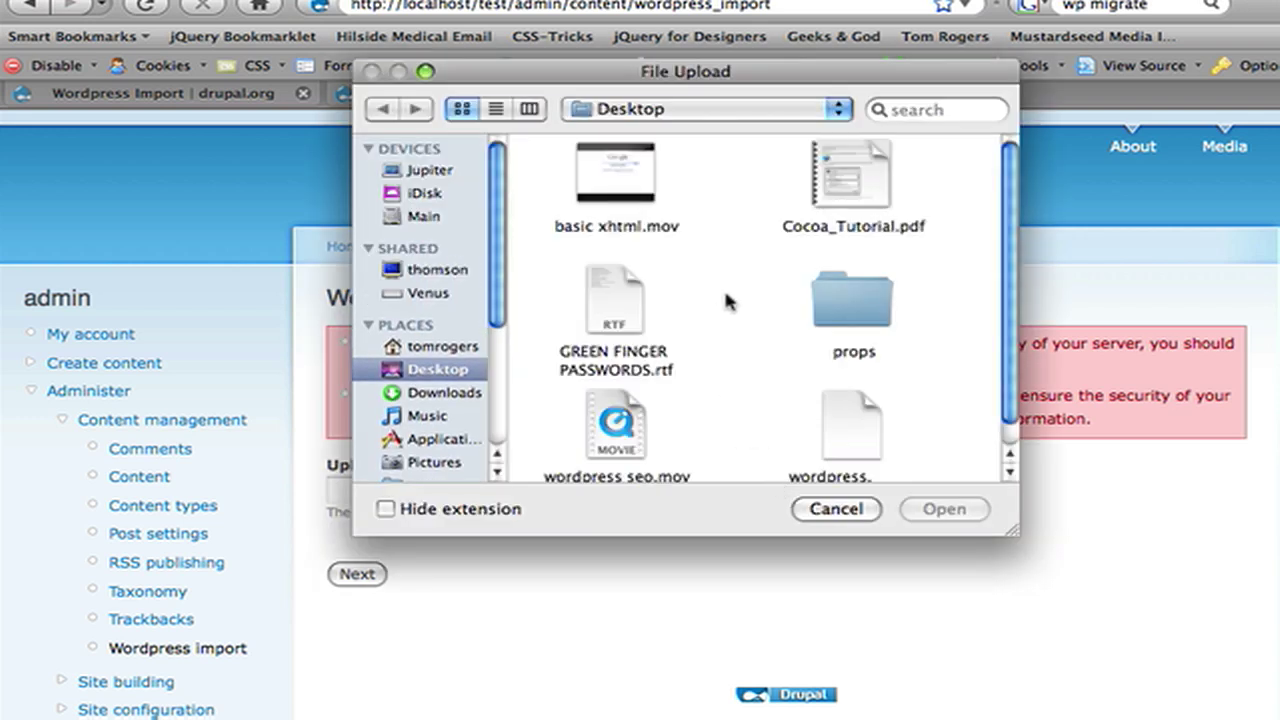
scroll(725, 300, down, 1)
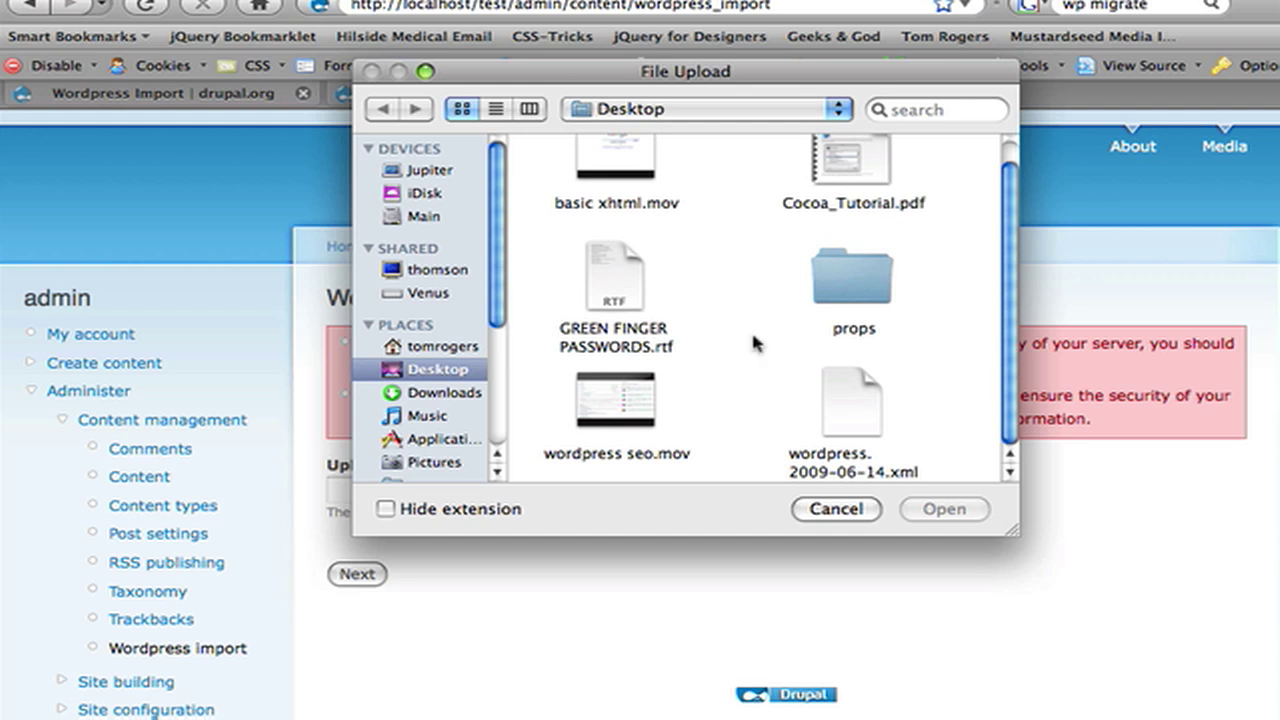
click(832, 458)
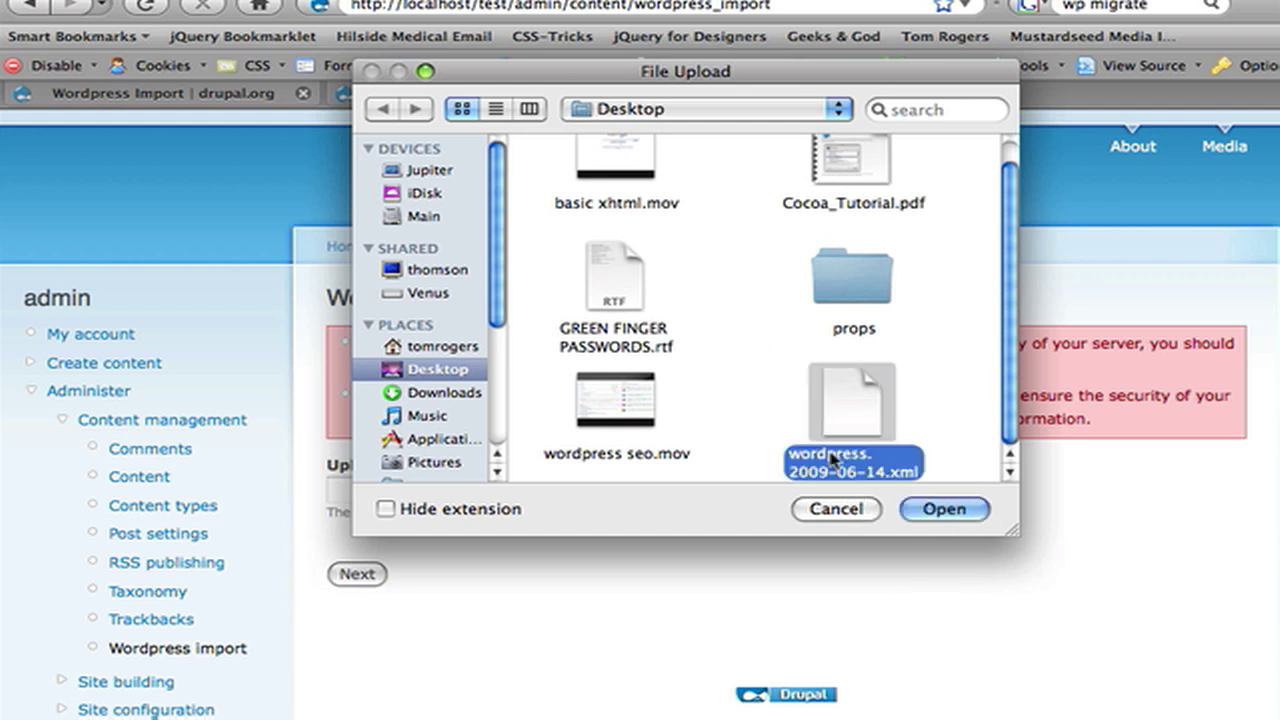
click(940, 509)
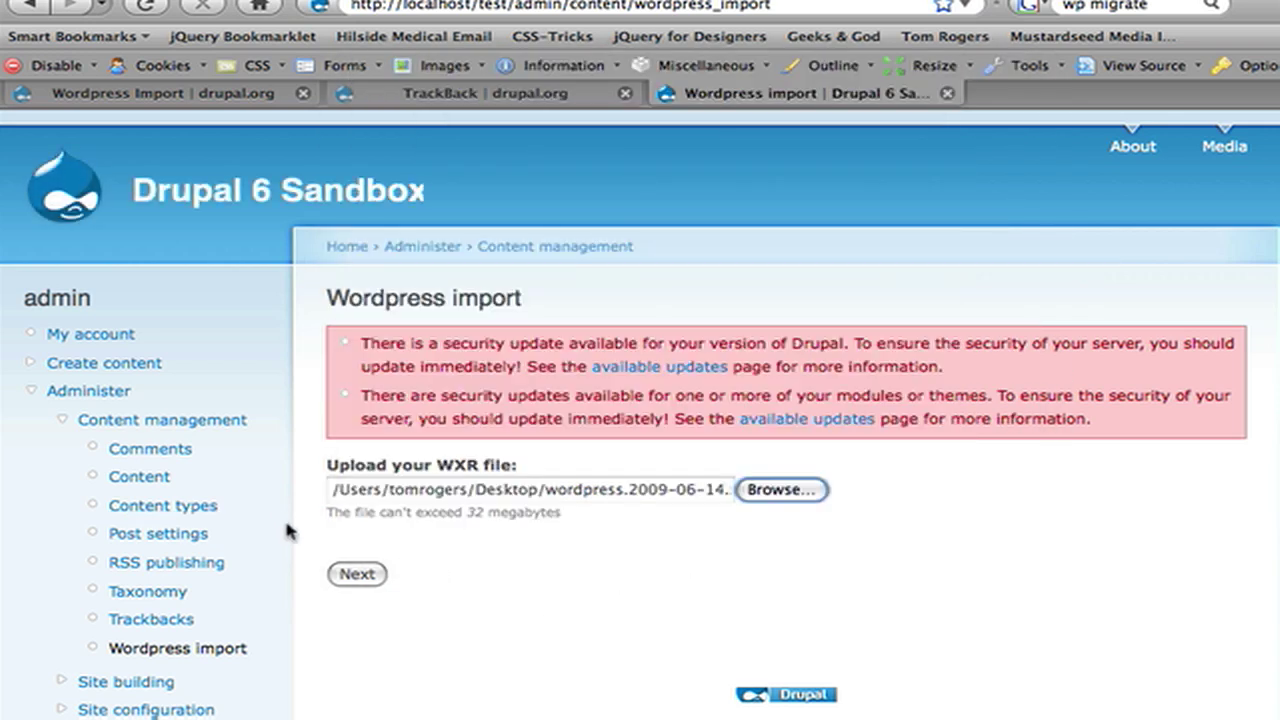
click(356, 573)
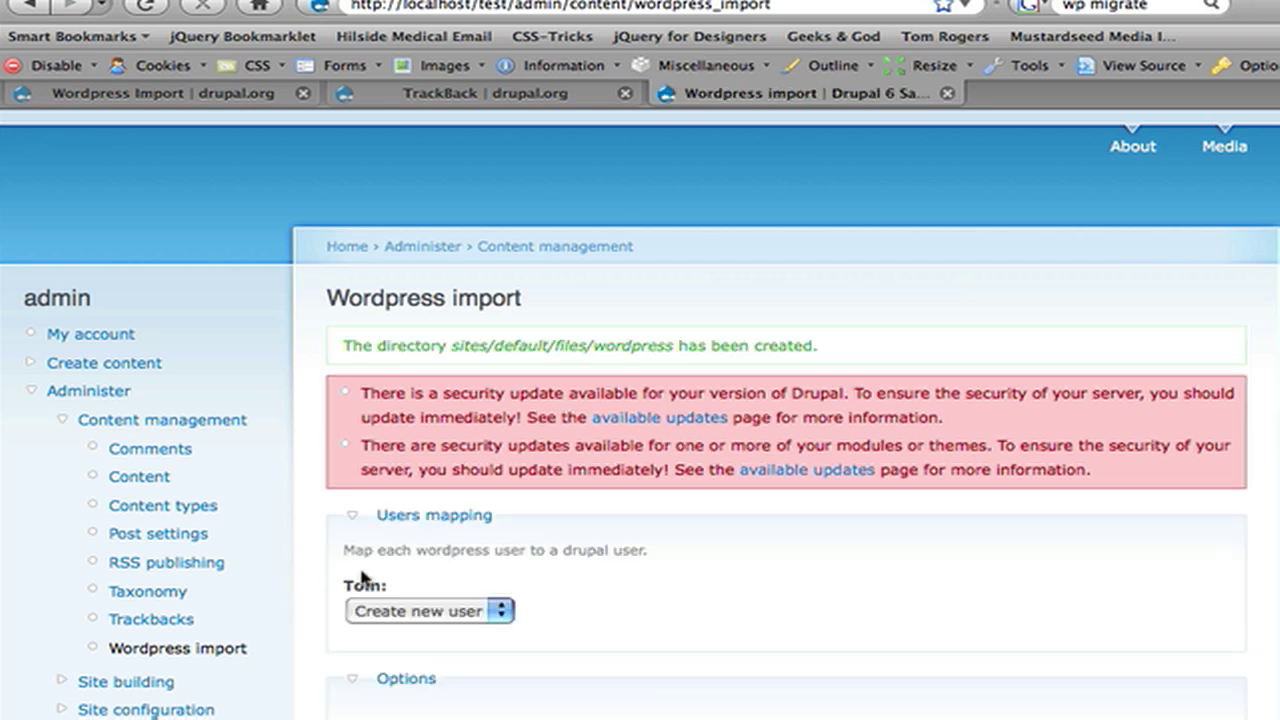
Step: Map the blog's author to the admin user in Users mapping
scroll(363, 578, down, 1)
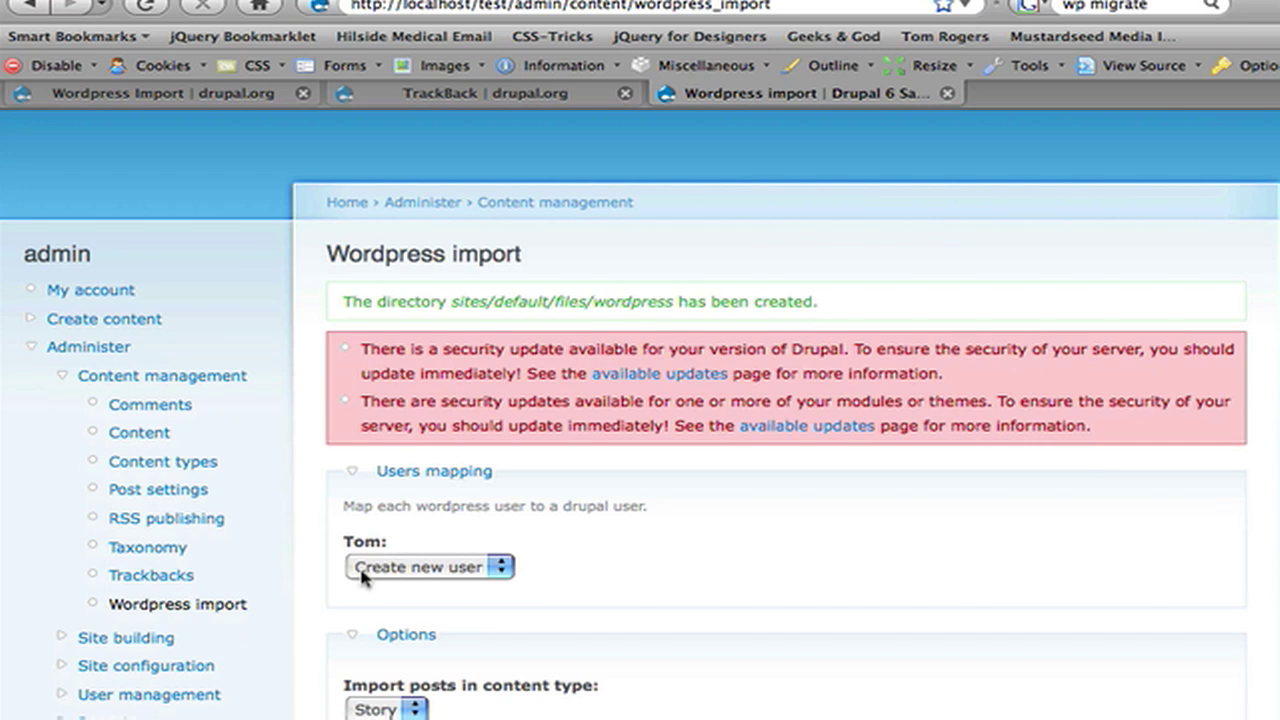
click(362, 570)
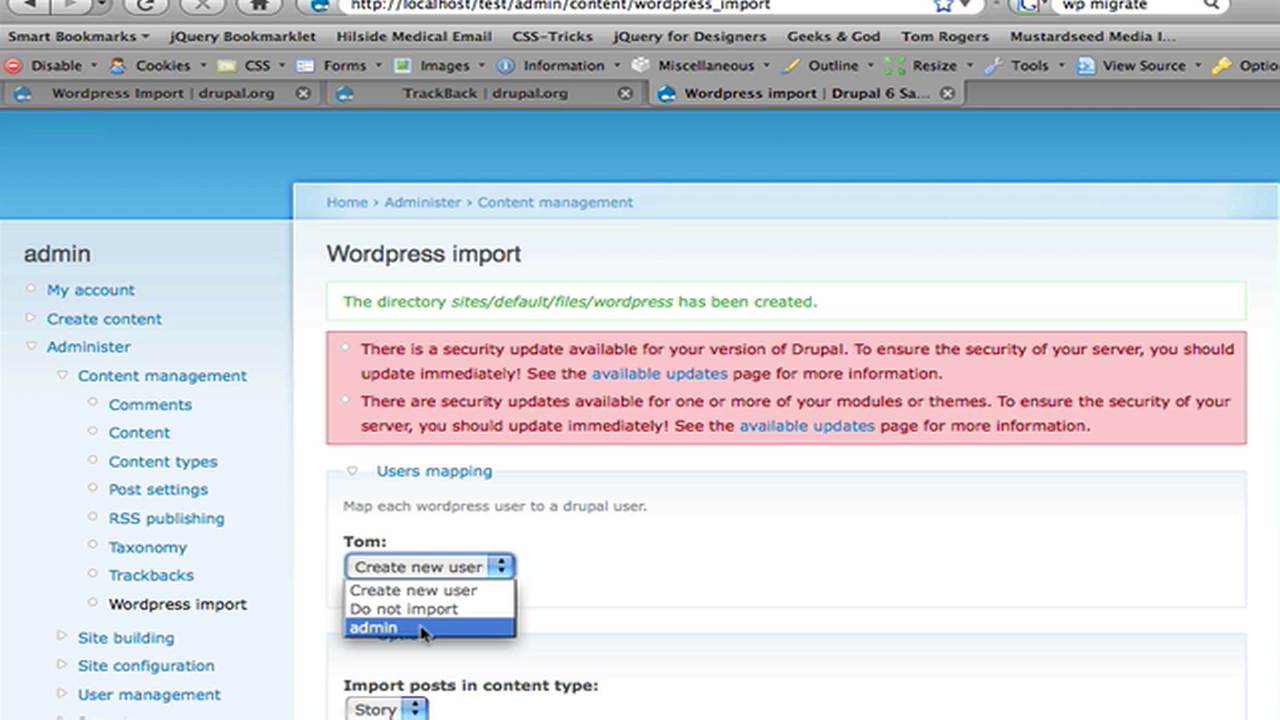
click(422, 630)
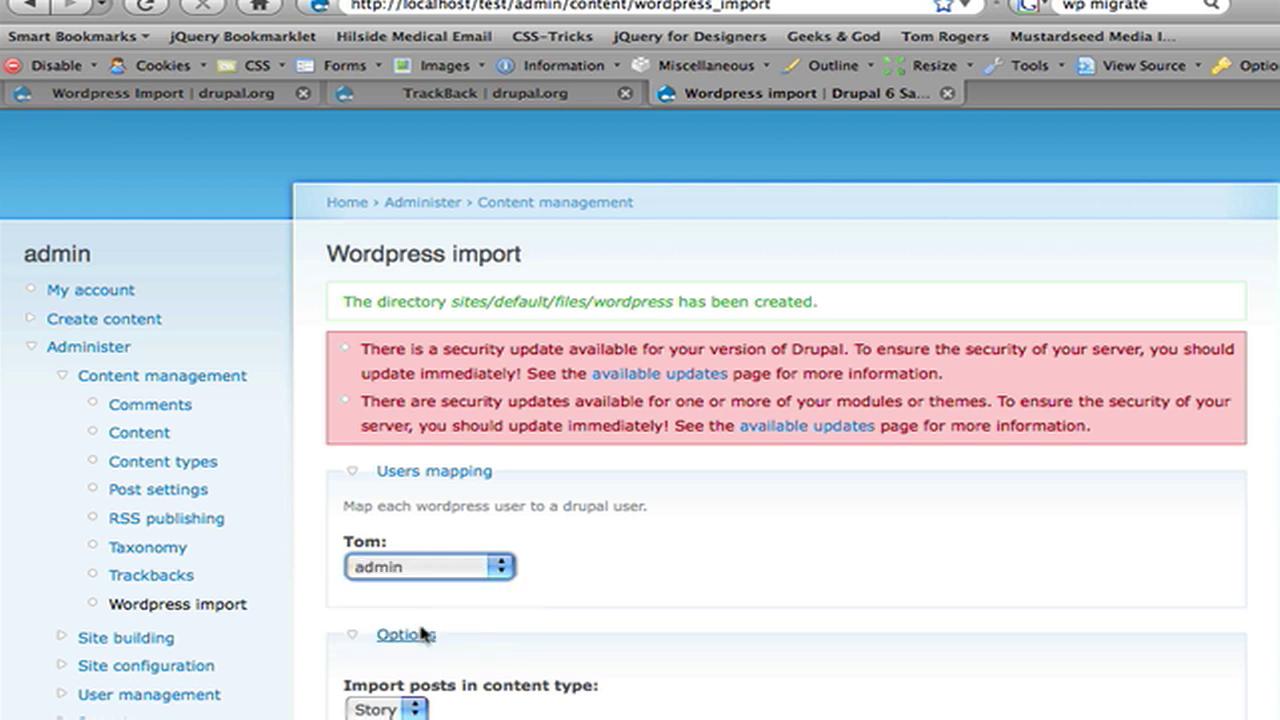
scroll(420, 632, down, 5)
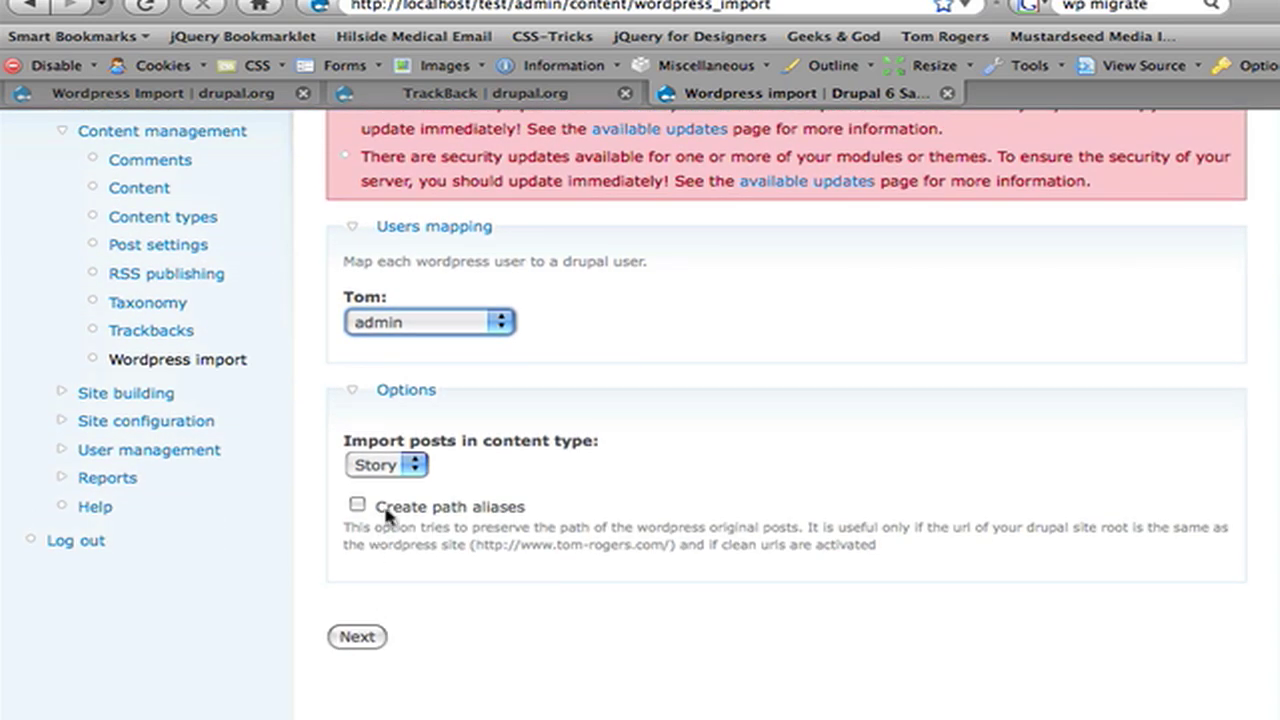
Step: Import the posts as Story with path aliases: 31 posts, 5 categories, 25 comments
click(364, 468)
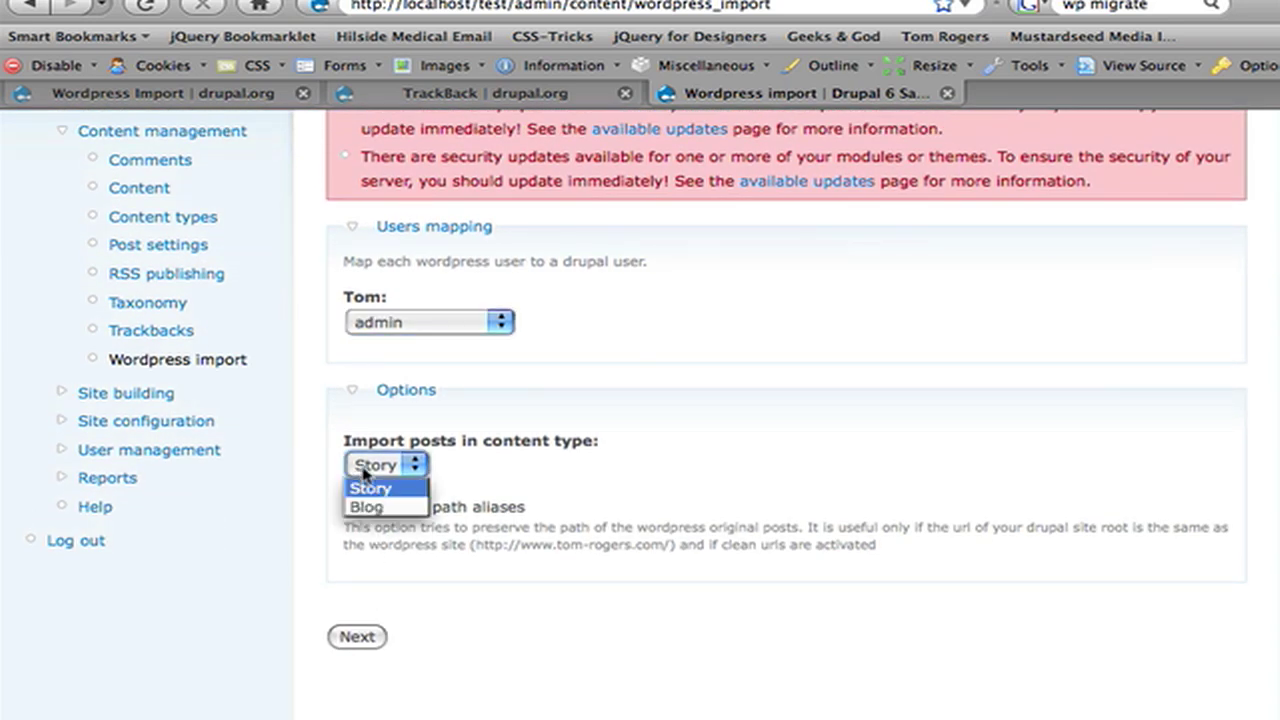
click(364, 474)
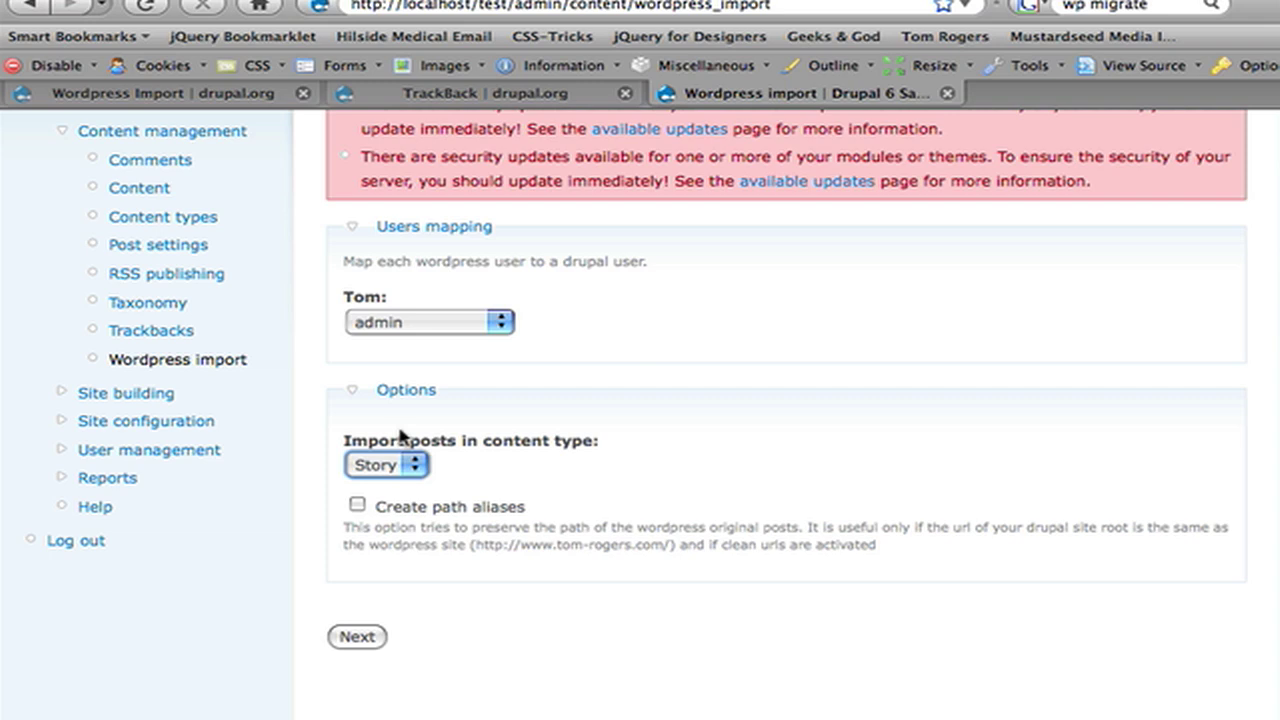
click(404, 466)
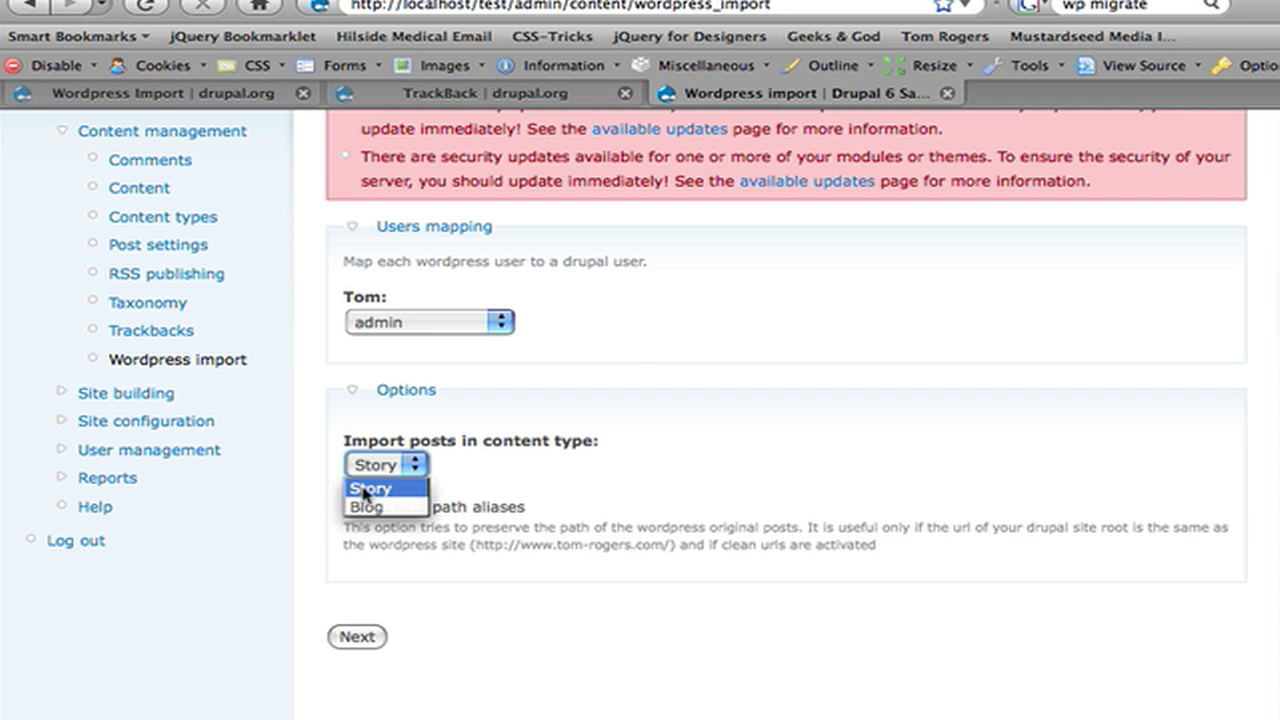
click(366, 490)
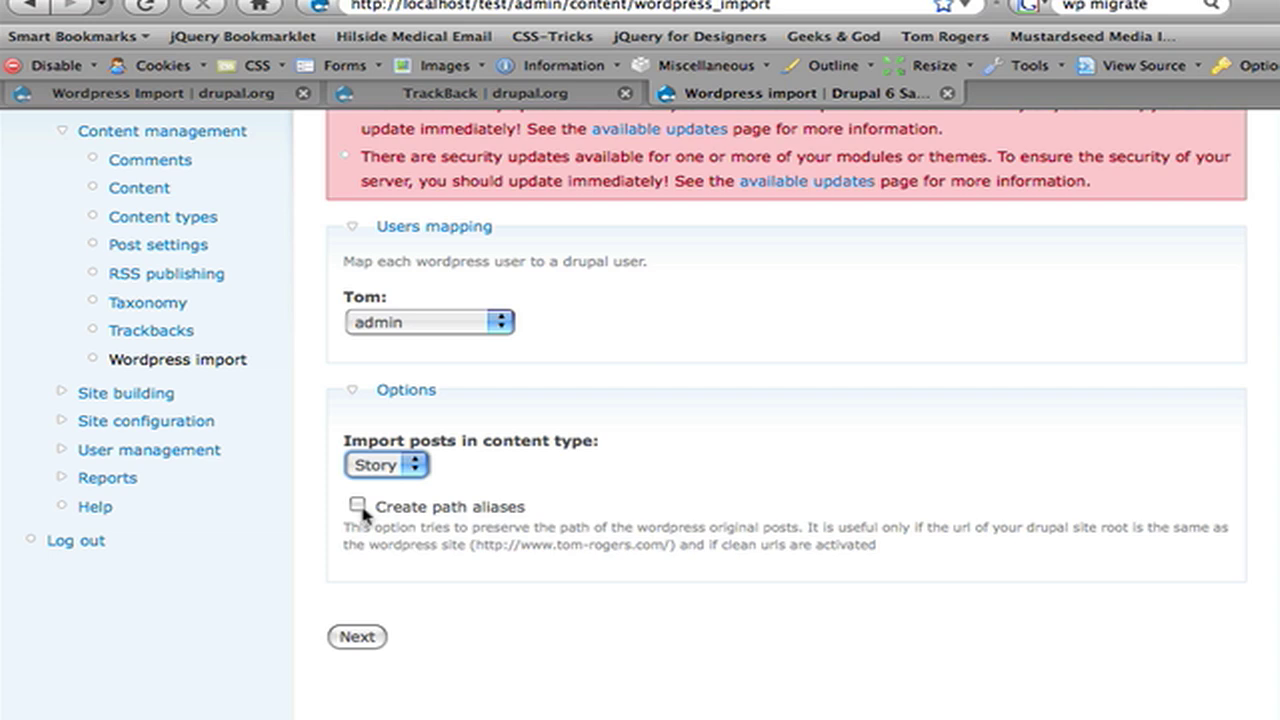
click(359, 505)
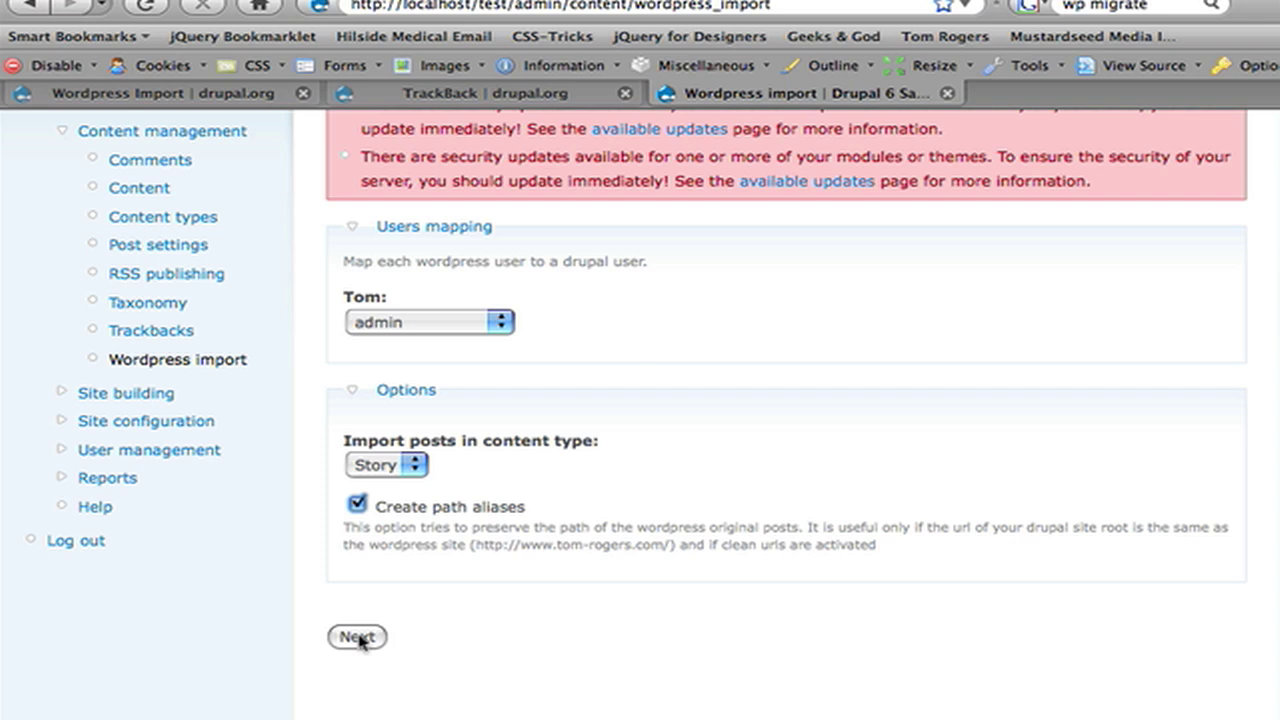
click(360, 638)
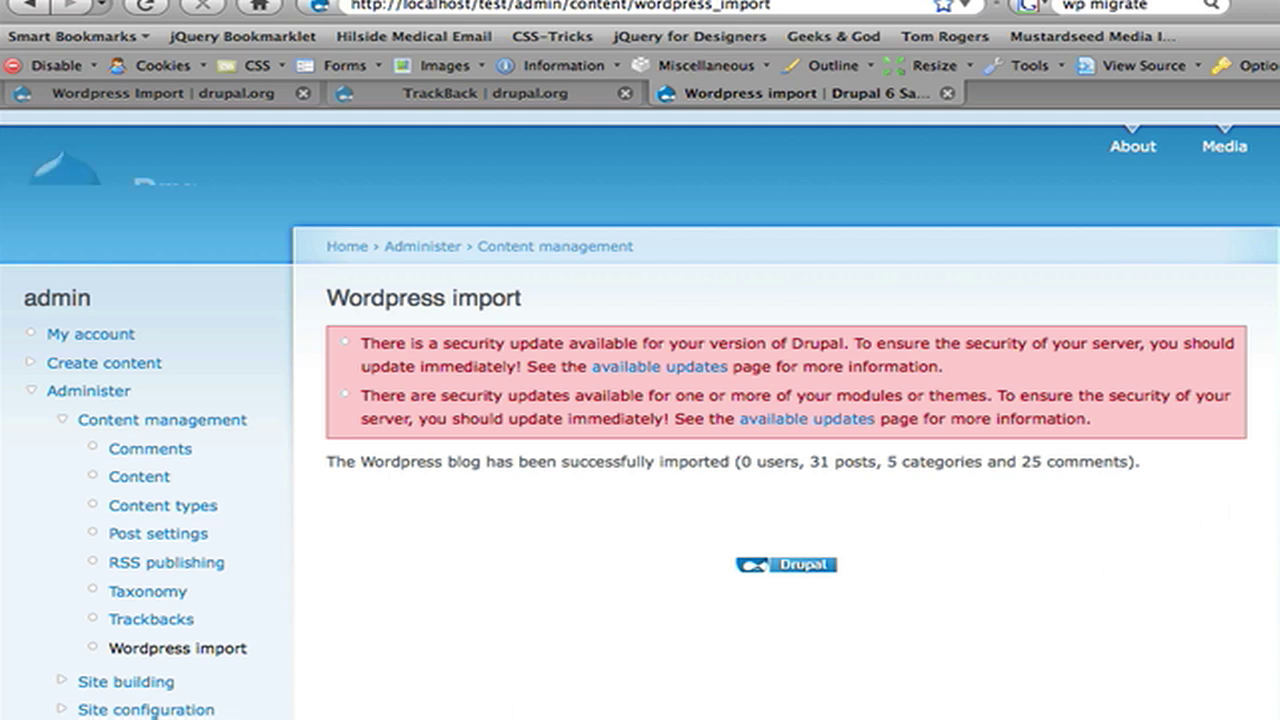
Step: Go to Content management > Comments and scroll through the imported blog comments
click(150, 420)
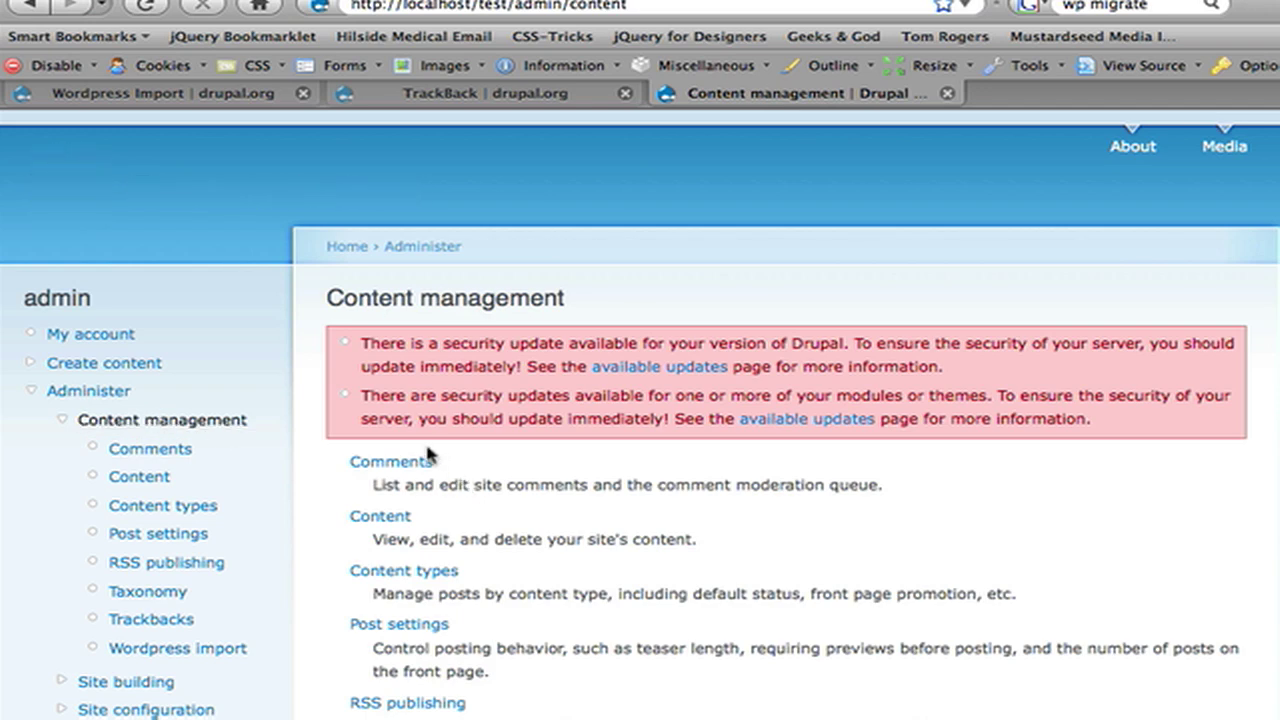
click(418, 466)
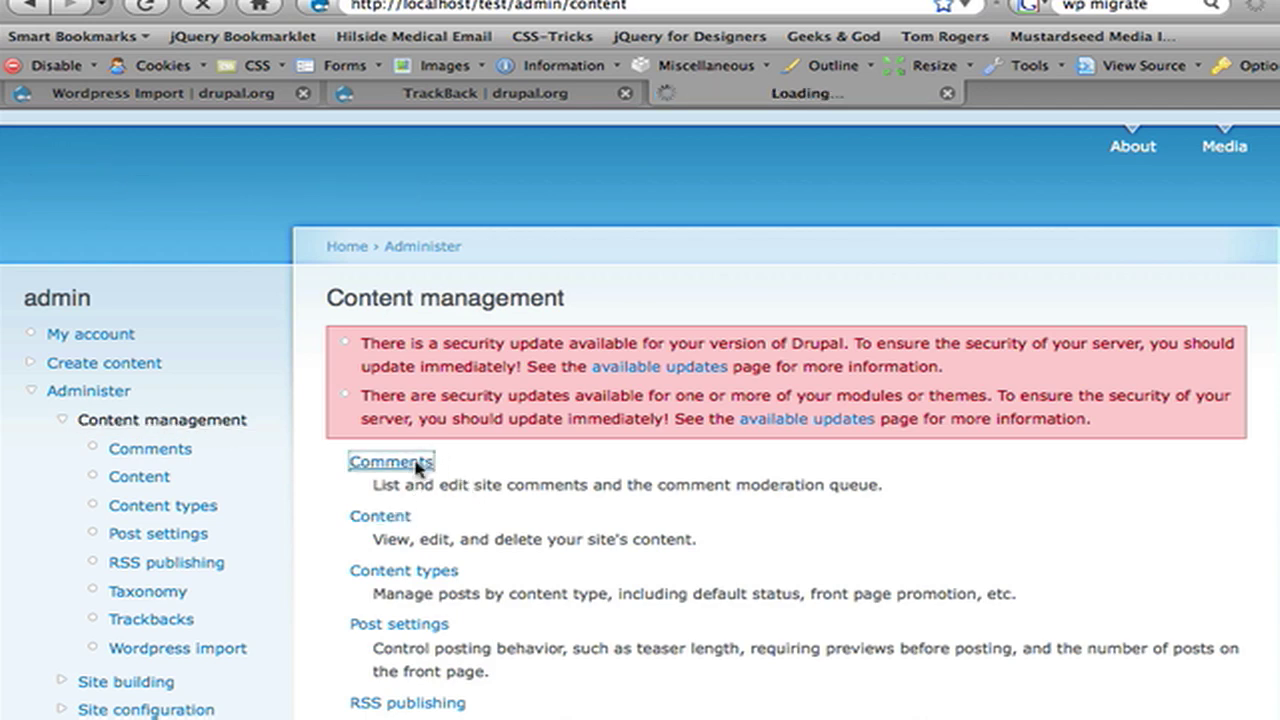
scroll(418, 468, down, 5)
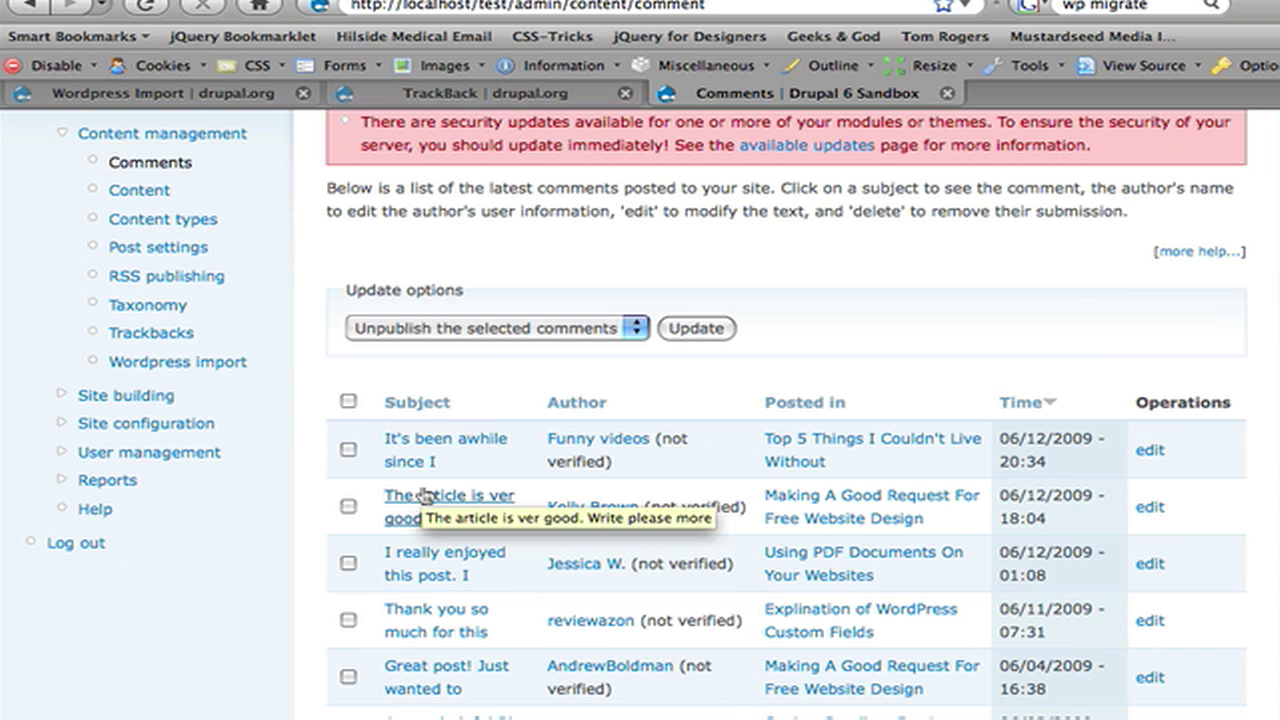
Step: Open the post via comment 'The article is ver good.', review its comments, then visit Web Design & Development
click(413, 518)
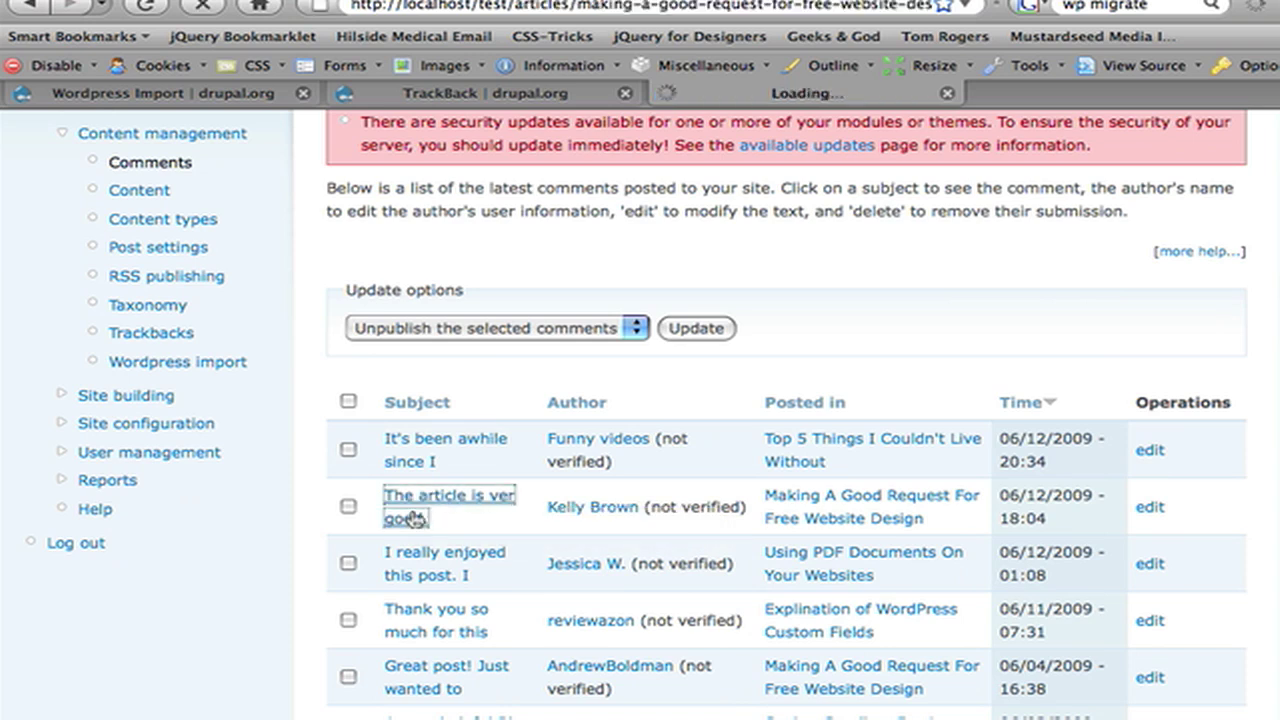
scroll(413, 515, up, 10)
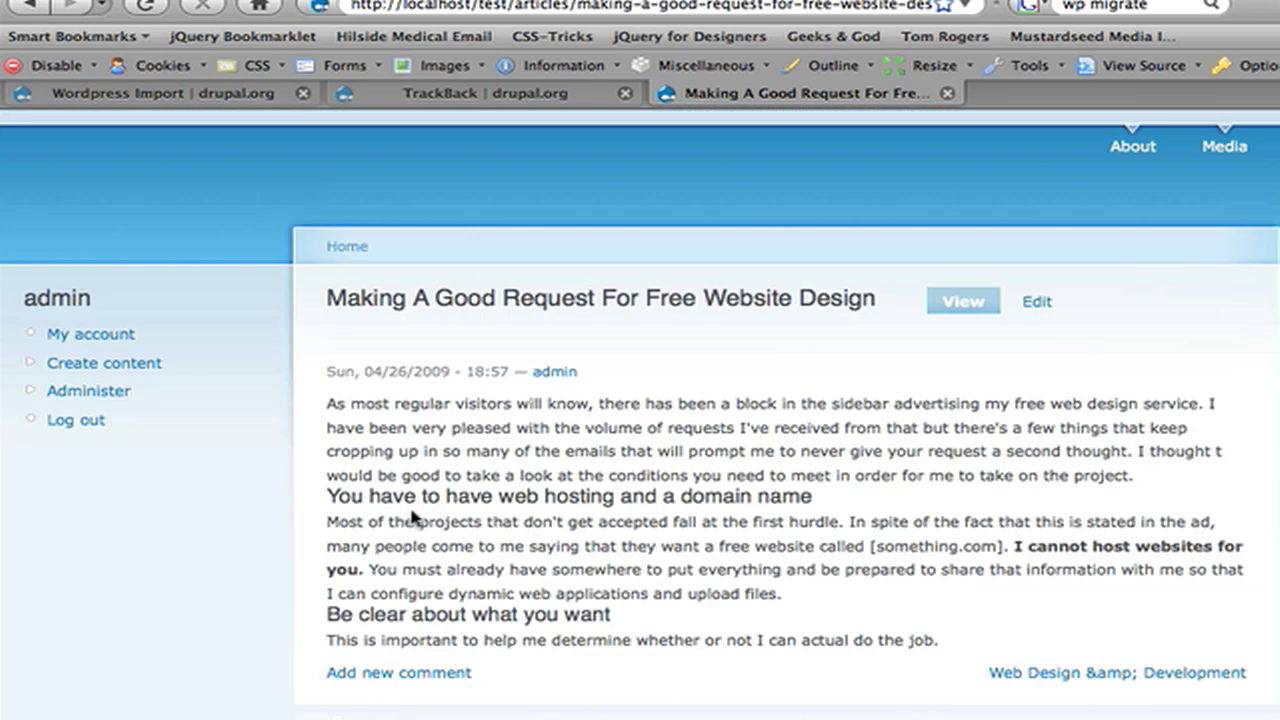
scroll(413, 515, down, 7)
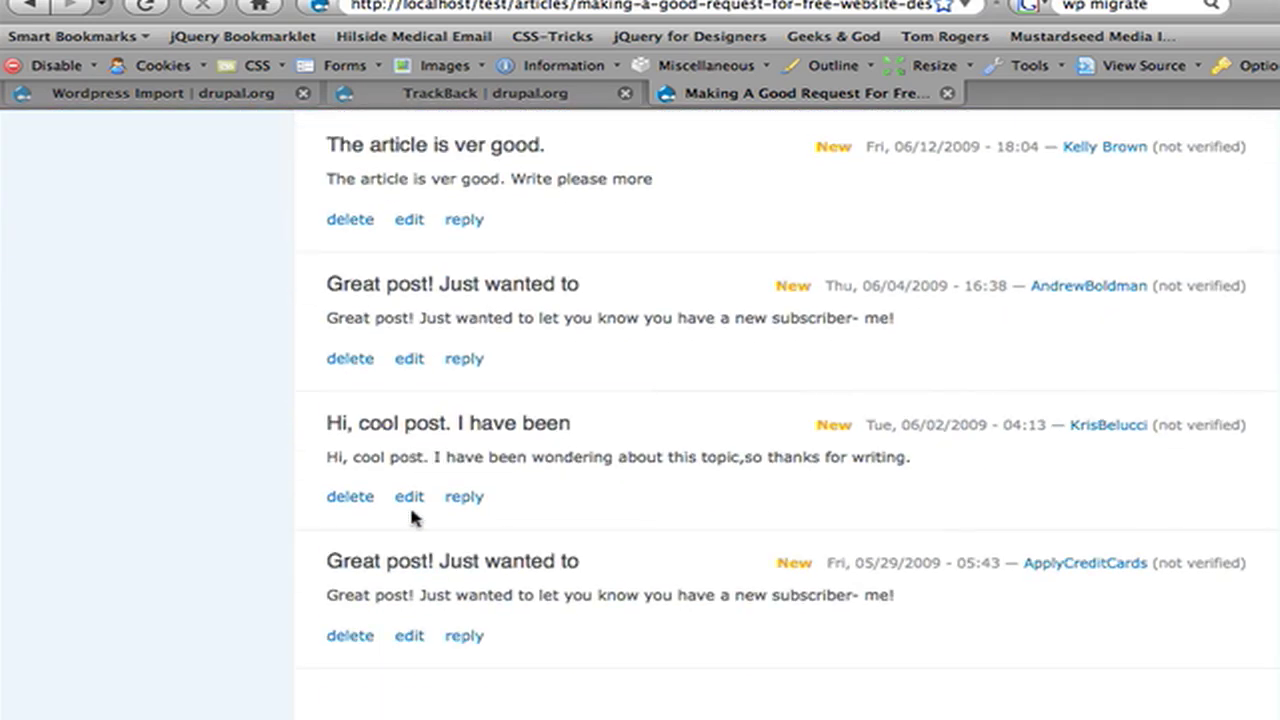
scroll(413, 515, up, 2)
right_click(413, 516)
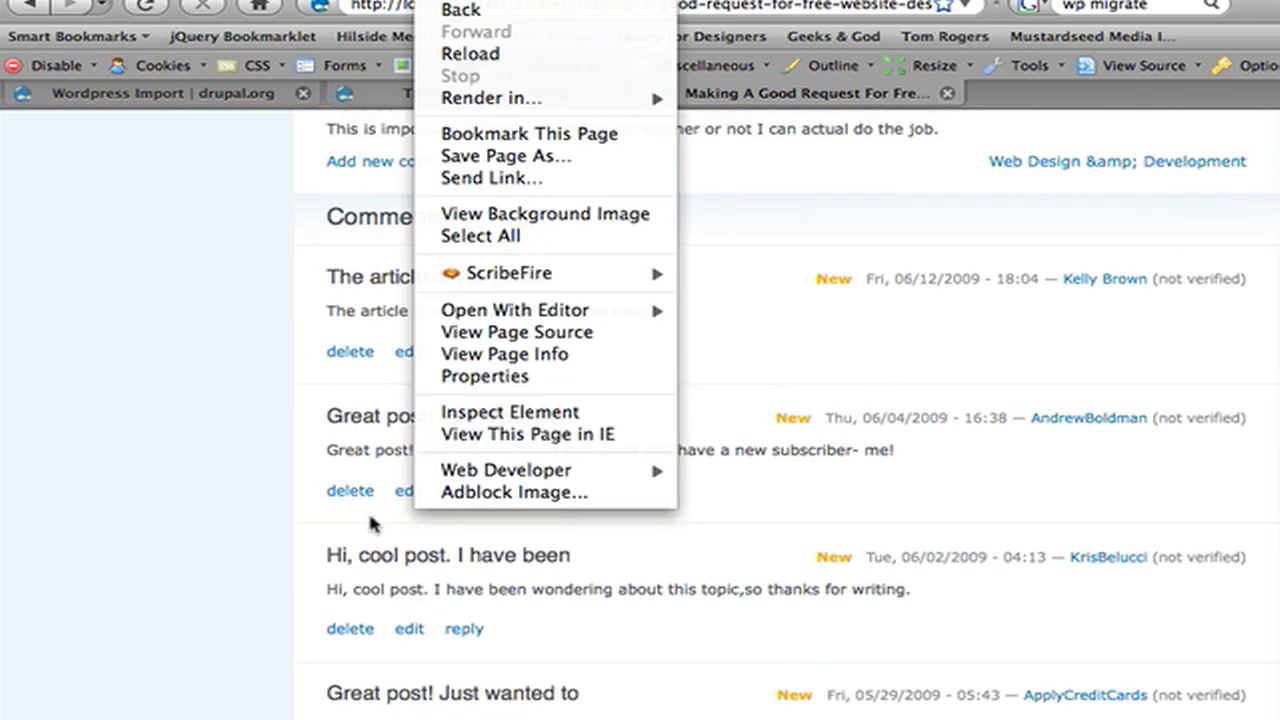
click(370, 516)
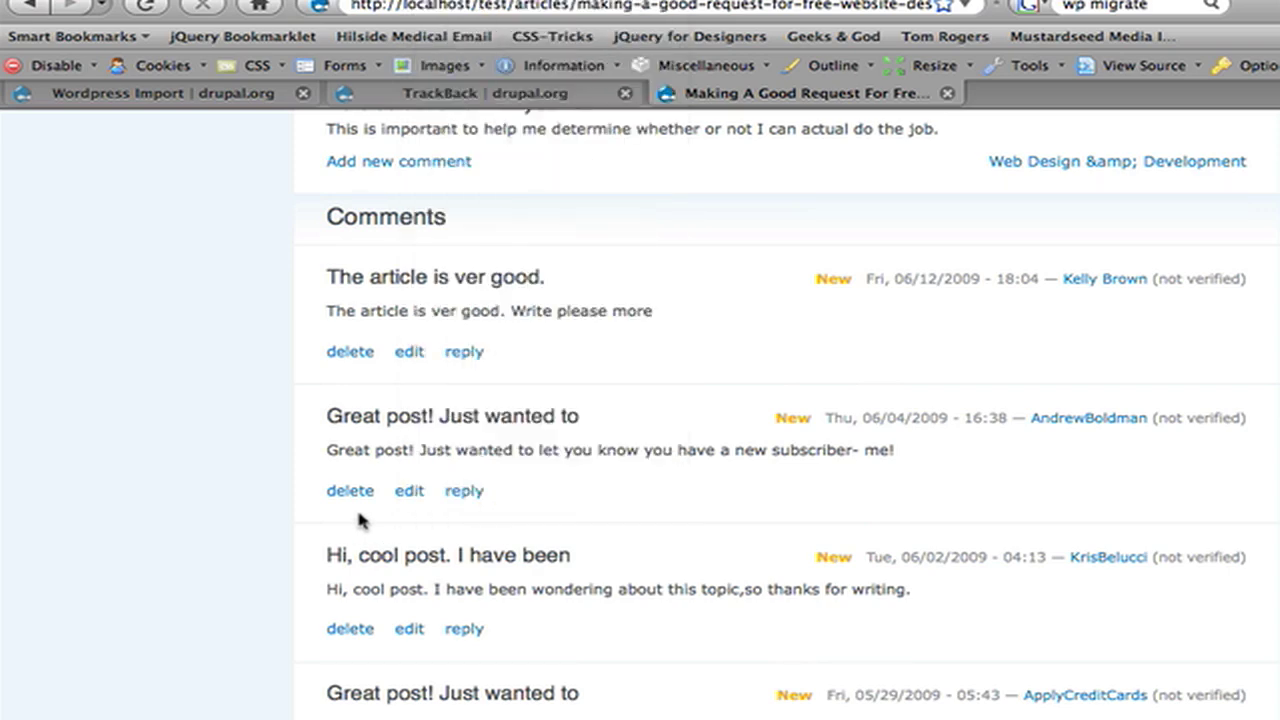
scroll(296, 565, up, 5)
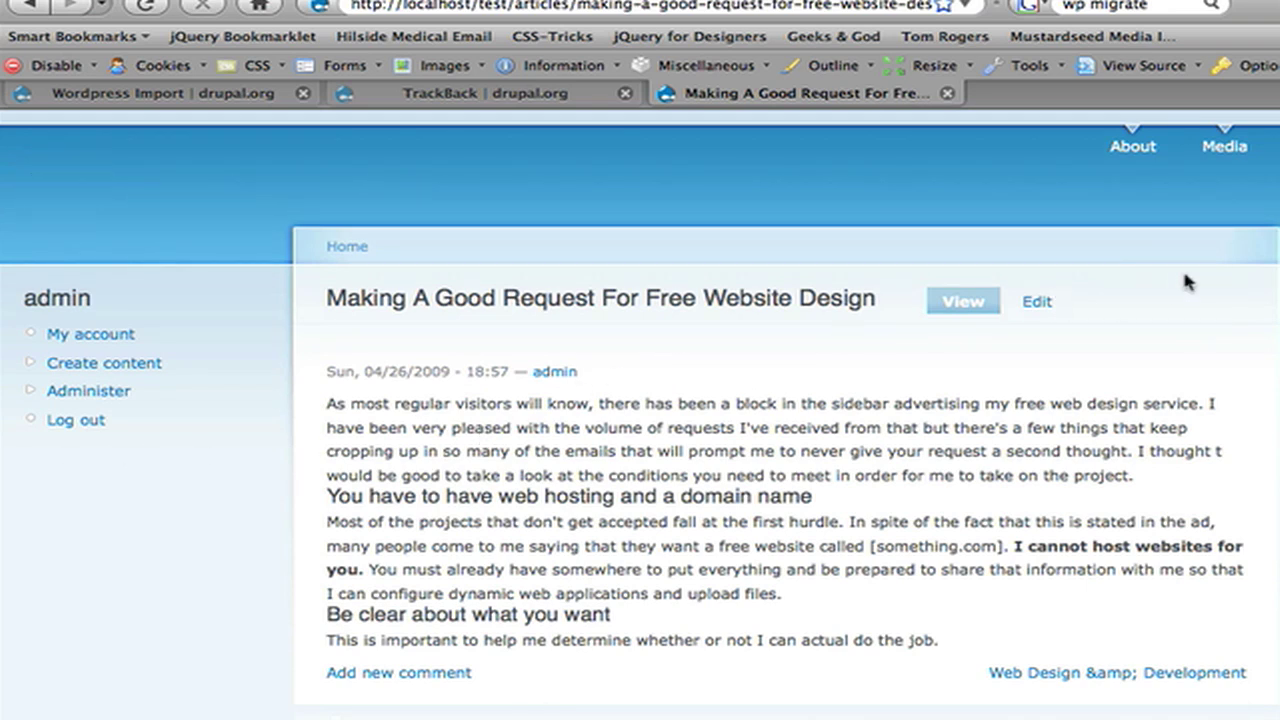
click(1145, 673)
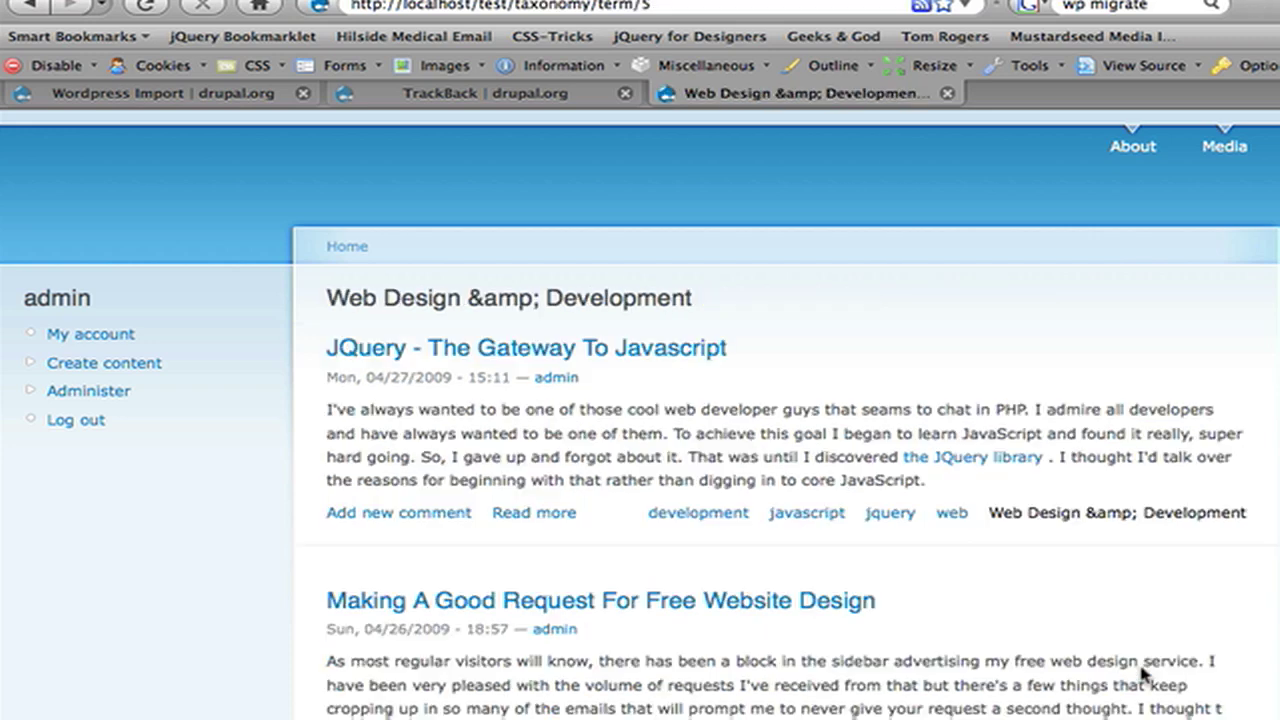
Step: Browse the Web Design & Development category listing, then start a new Story under Create content
scroll(1145, 673, down, 10)
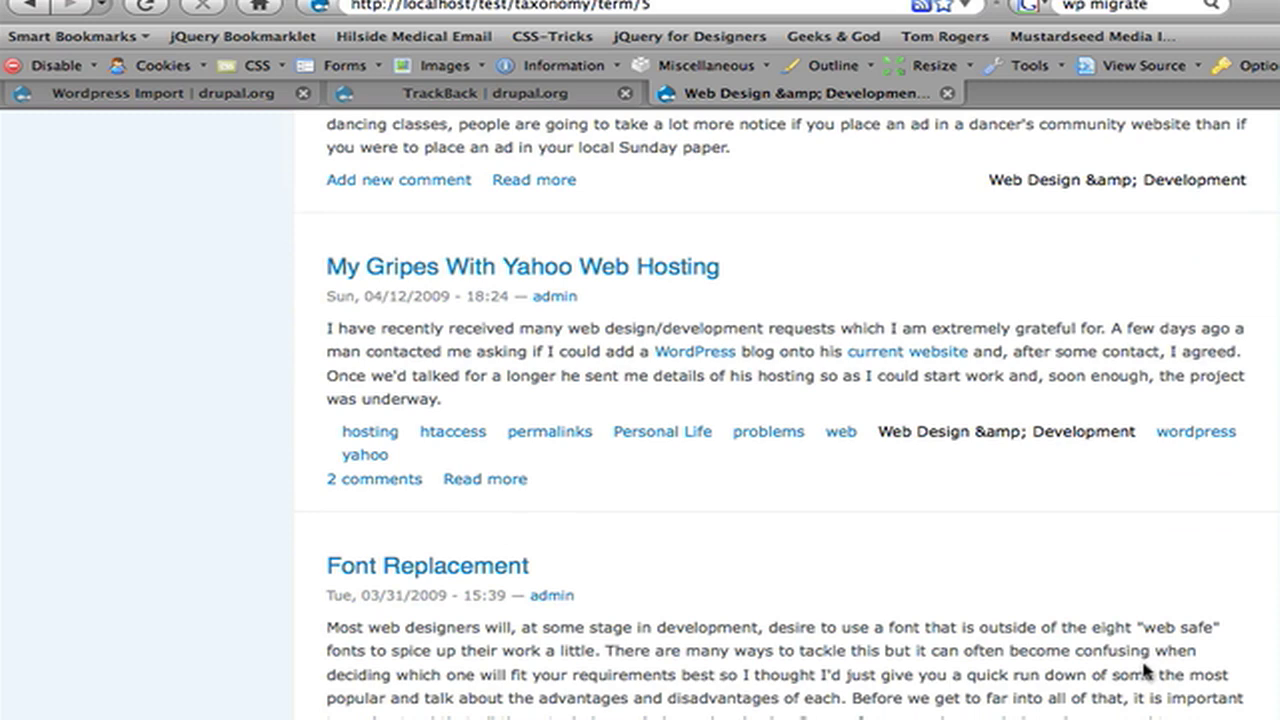
scroll(1145, 672, up, 10)
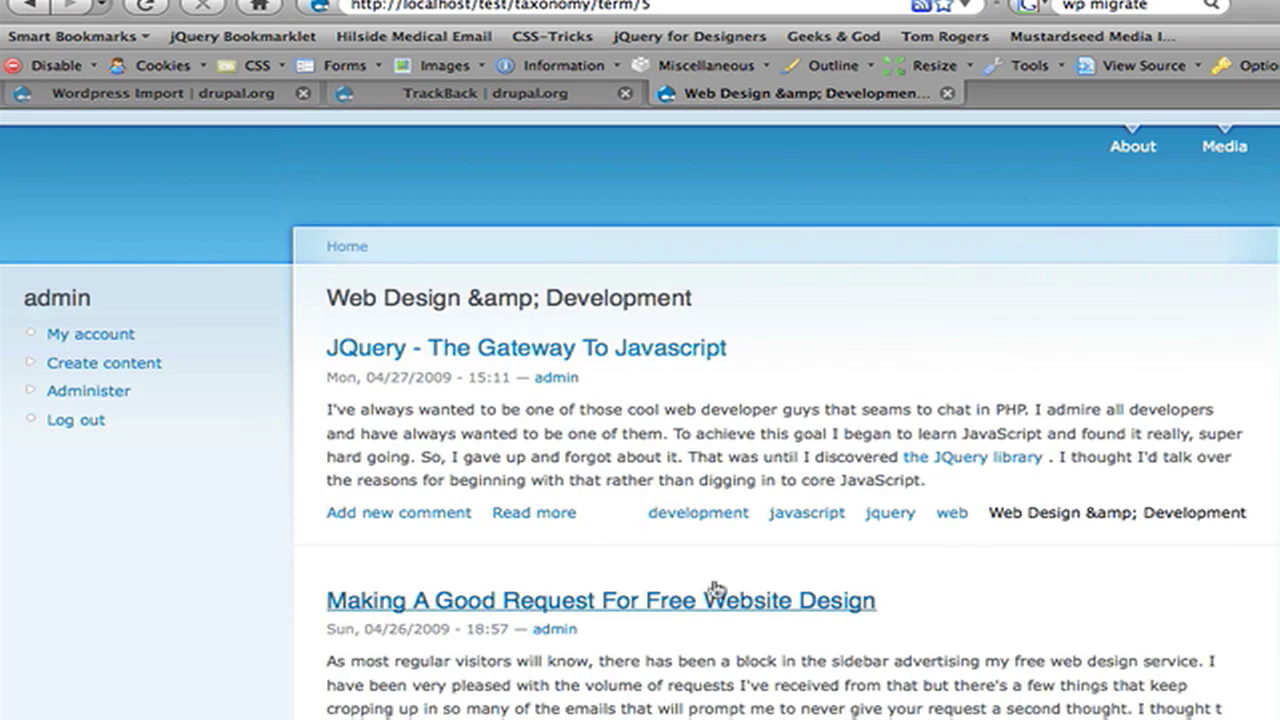
click(172, 362)
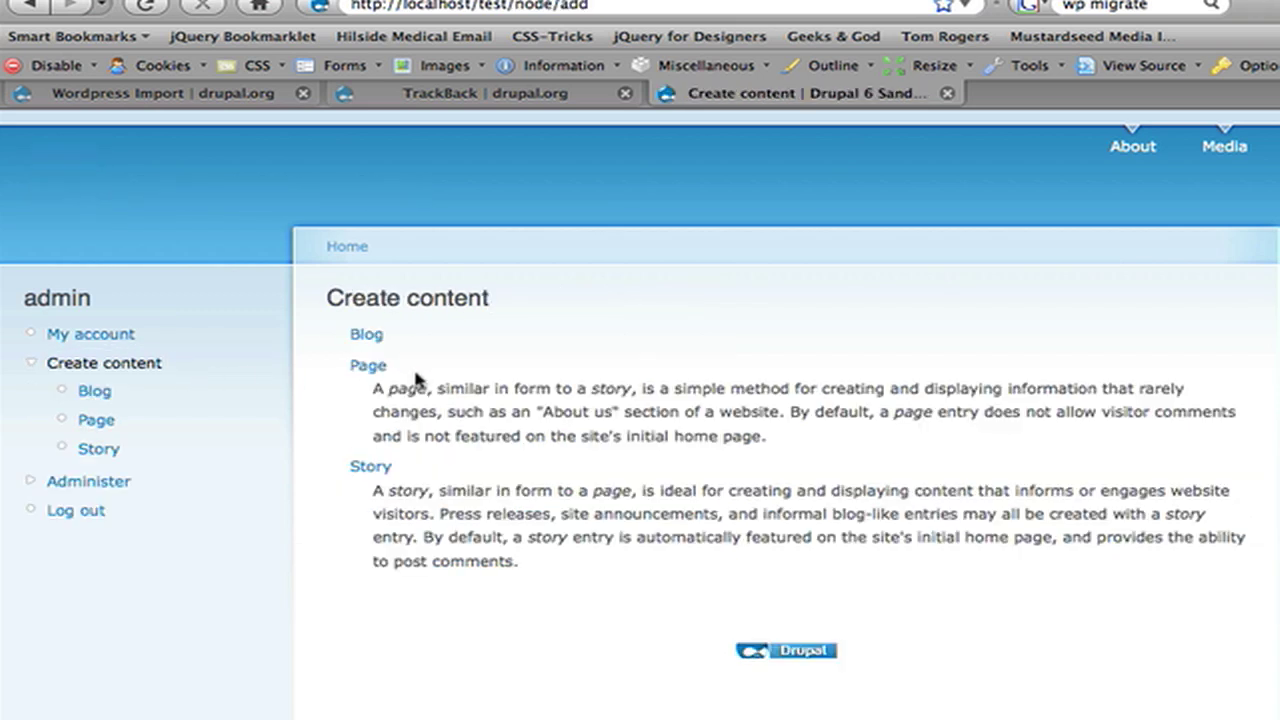
click(229, 447)
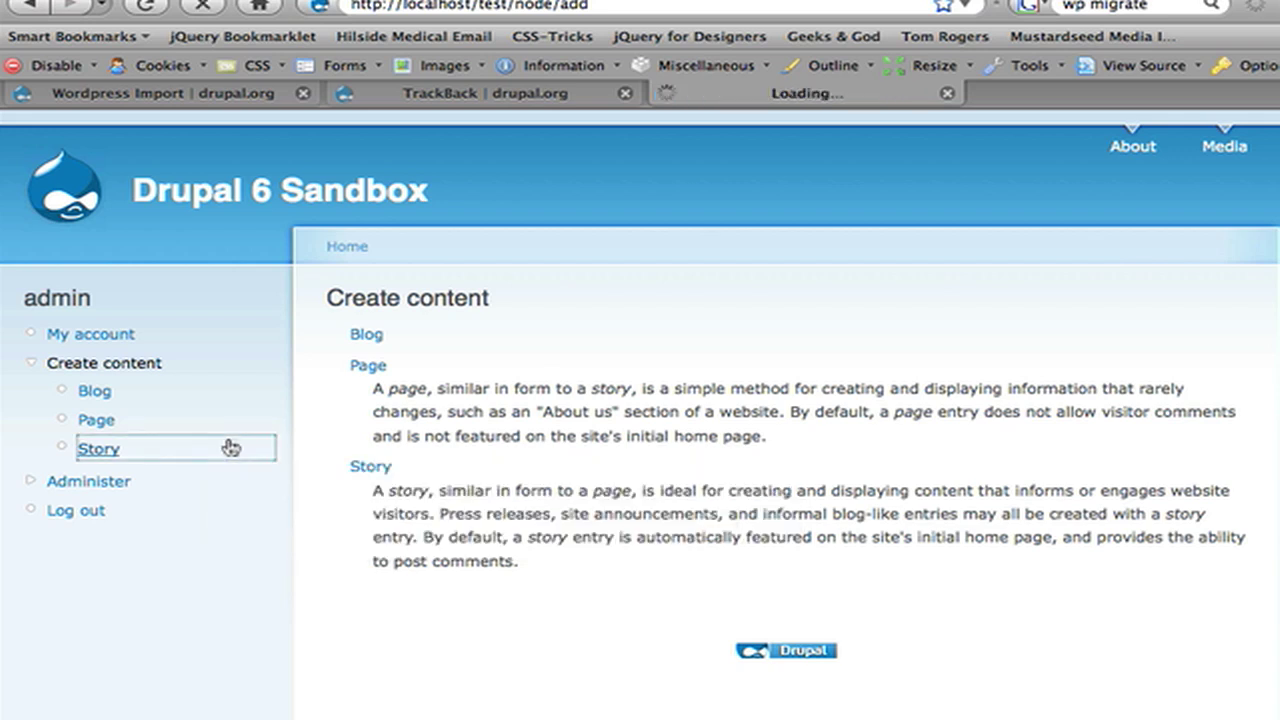